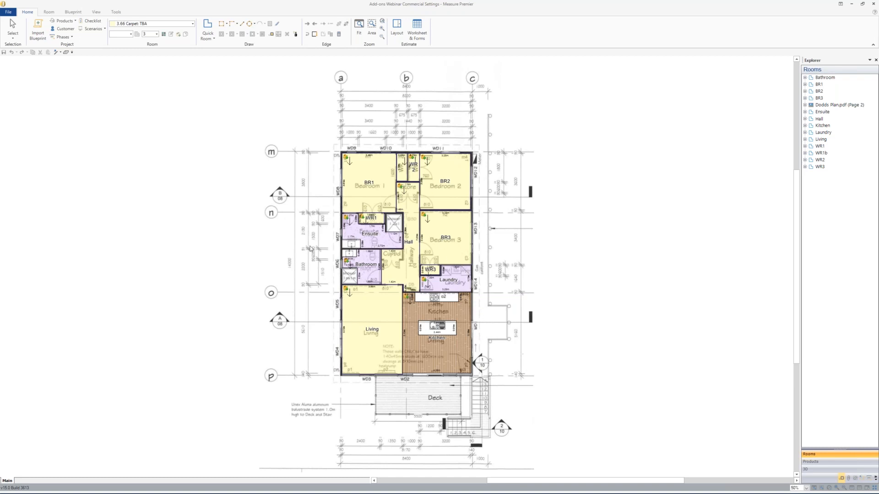
# Switch the worksheet's grand total mode from fixed to Calculated and close the worksheet
pyautogui.click(424, 32)
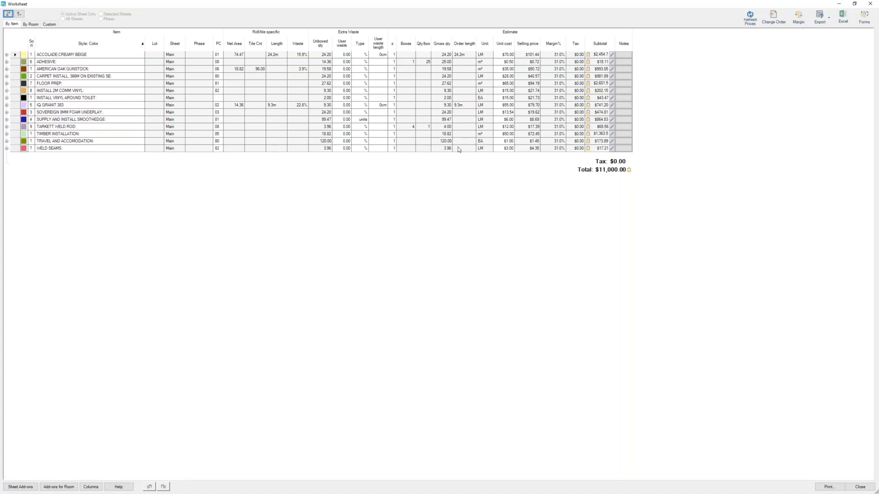
pyautogui.click(629, 171)
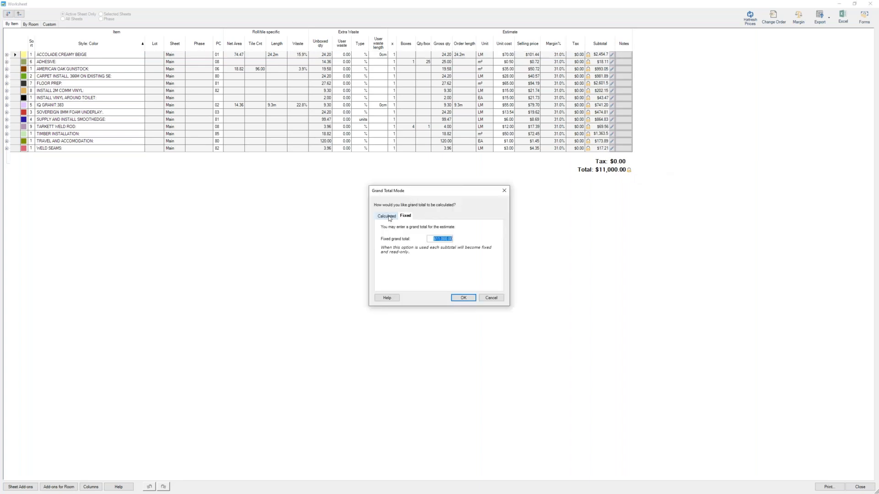
pyautogui.click(389, 217)
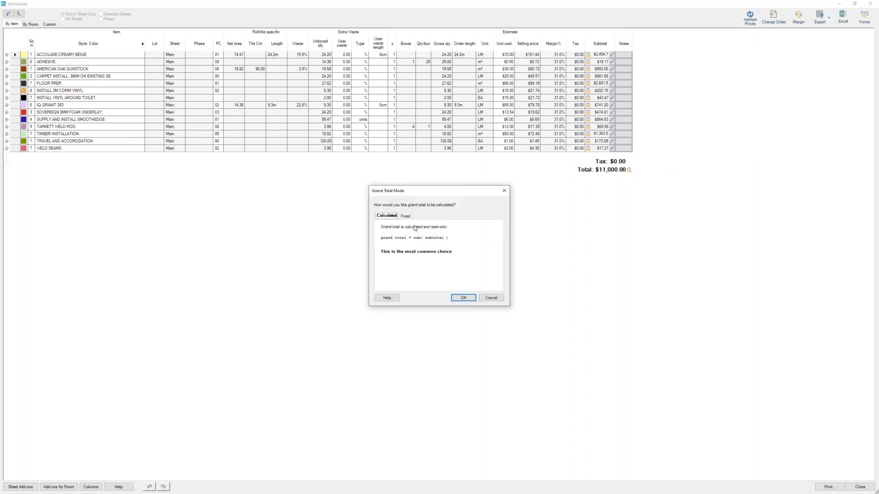
pyautogui.click(463, 298)
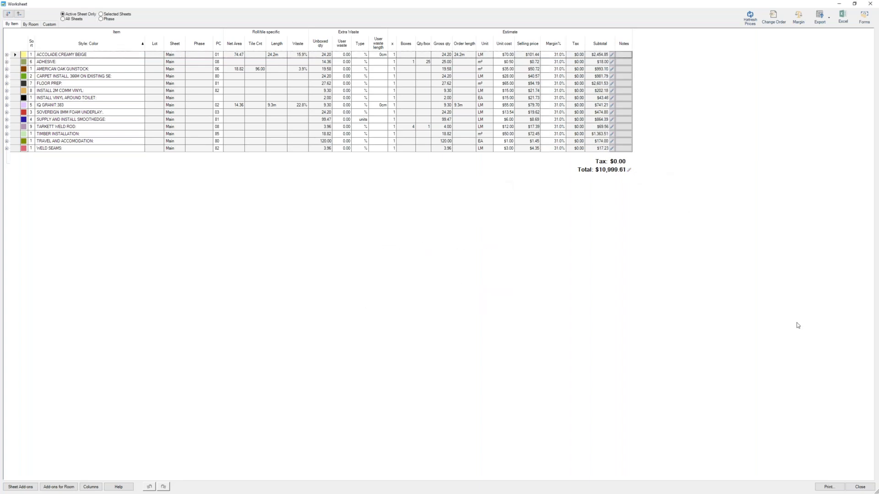
pyautogui.click(860, 487)
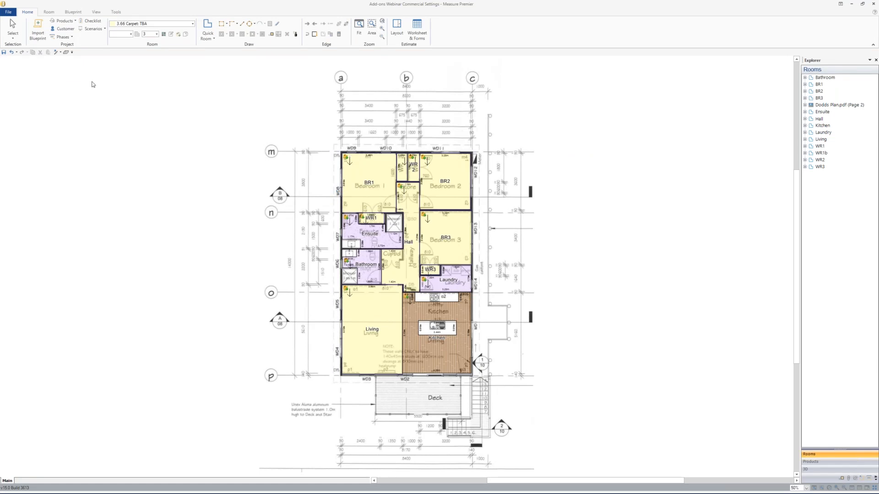
# Open the product database and view the Miscellaneous and Services product lists
pyautogui.click(62, 23)
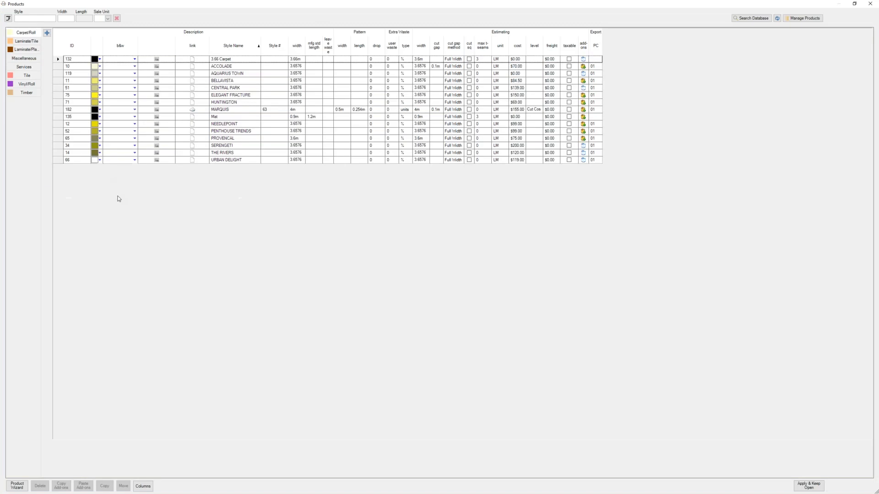
pyautogui.click(22, 59)
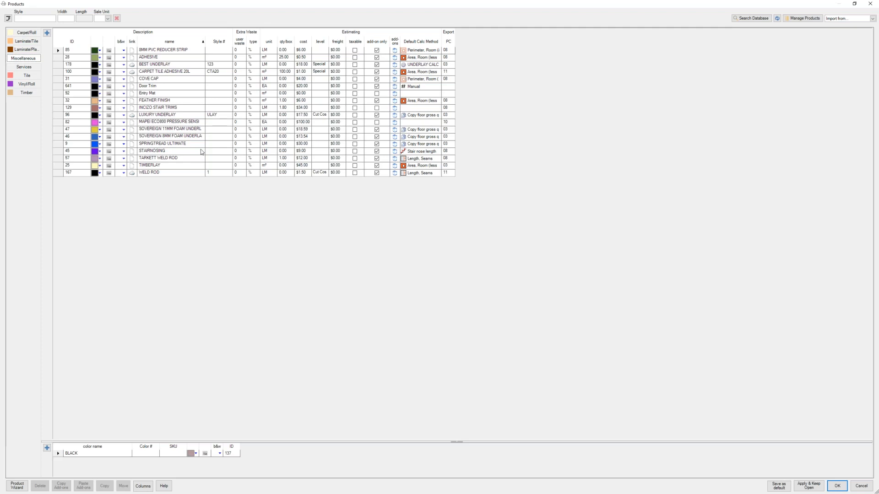
pyautogui.click(33, 67)
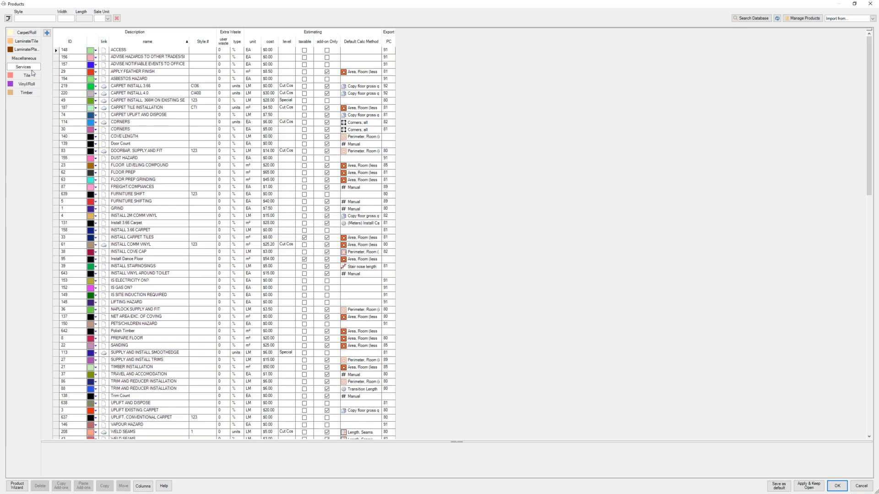
# Review the add-ons attached to the ACCOLADE product among the carpet rolls and close the product database
pyautogui.click(25, 33)
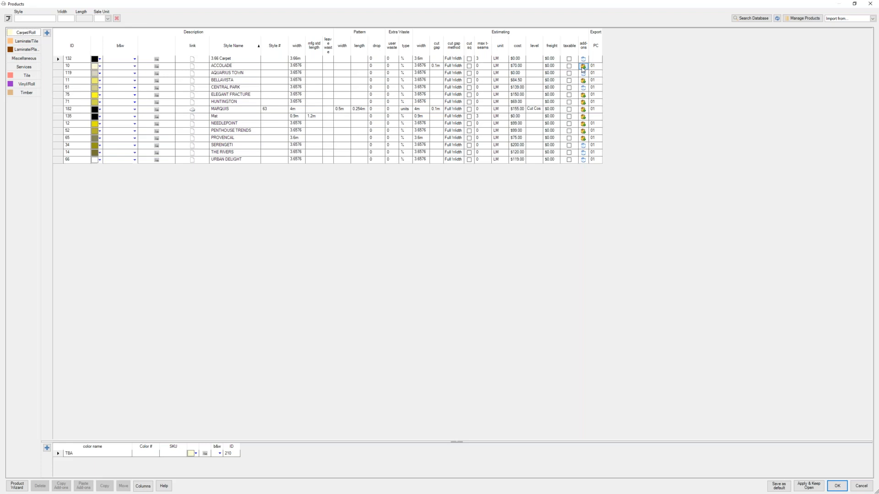
pyautogui.click(582, 67)
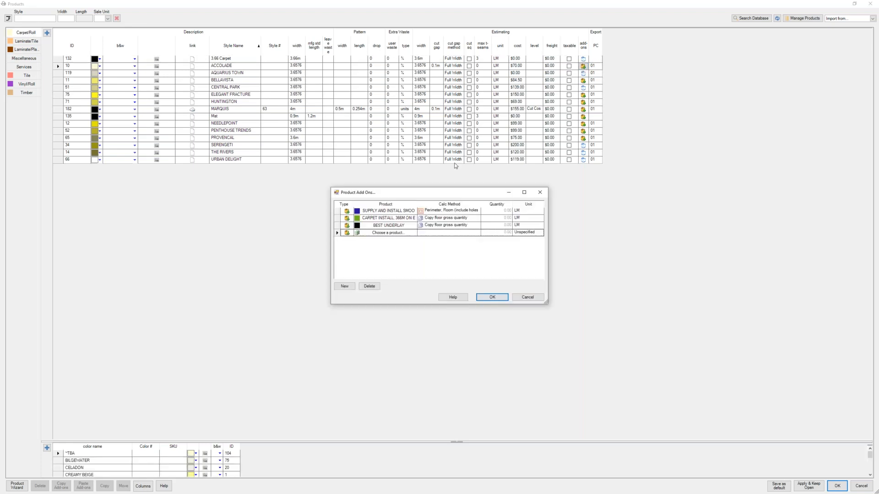
pyautogui.click(380, 212)
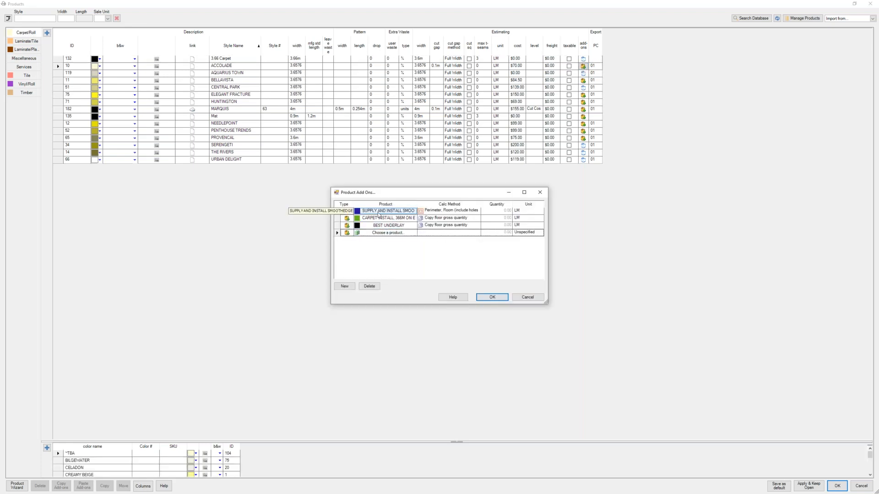
pyautogui.click(379, 220)
pyautogui.click(389, 226)
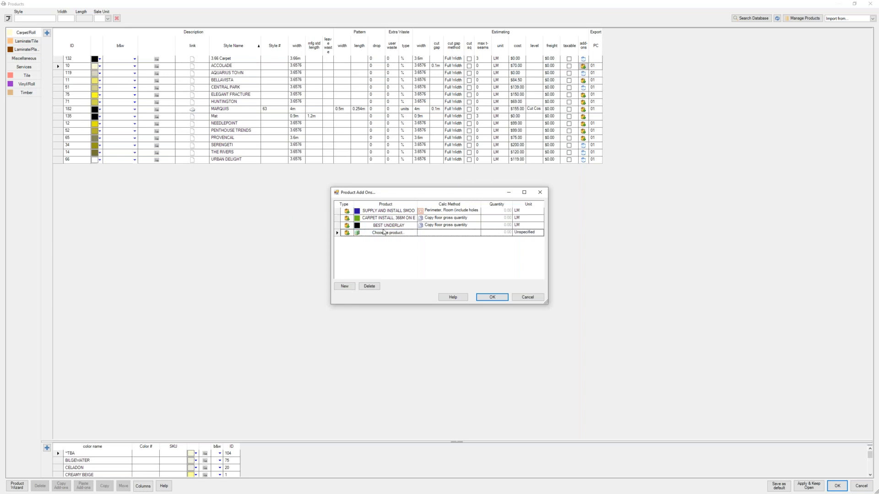
pyautogui.click(493, 297)
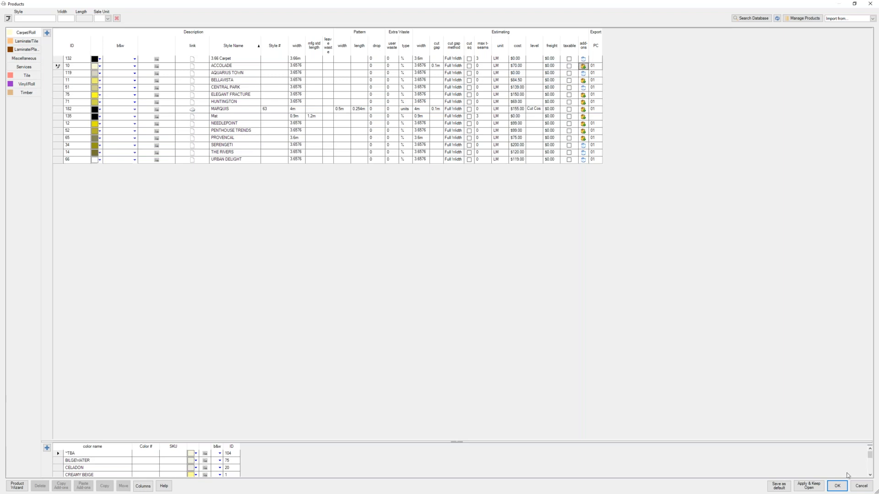
pyautogui.click(838, 486)
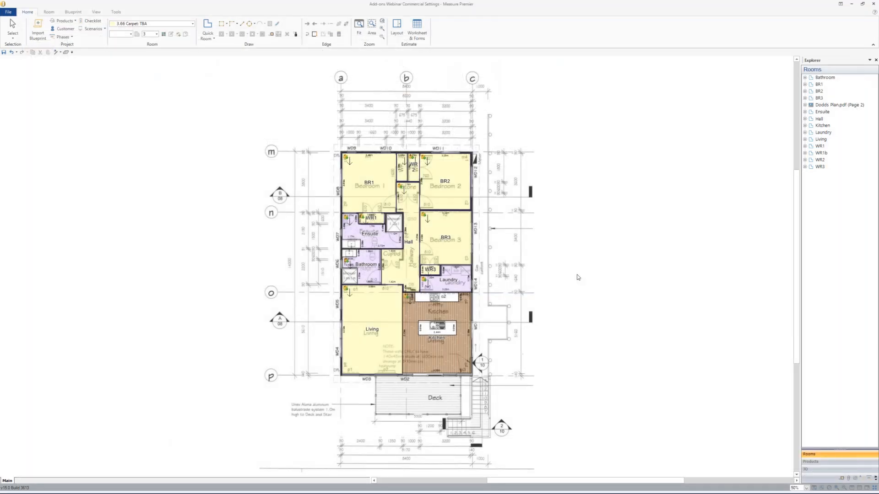
# Open the add-ons of the Bathroom room and place their window beside the floor plan
pyautogui.click(370, 267)
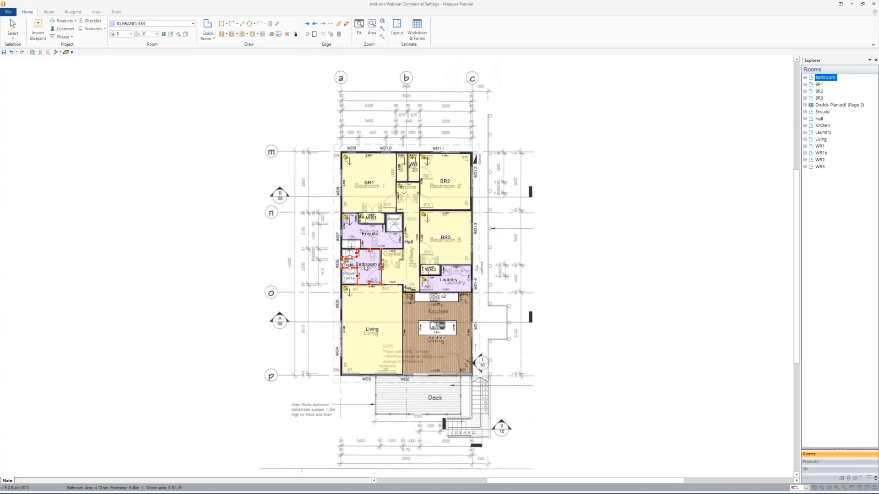
pyautogui.rightClick(366, 267)
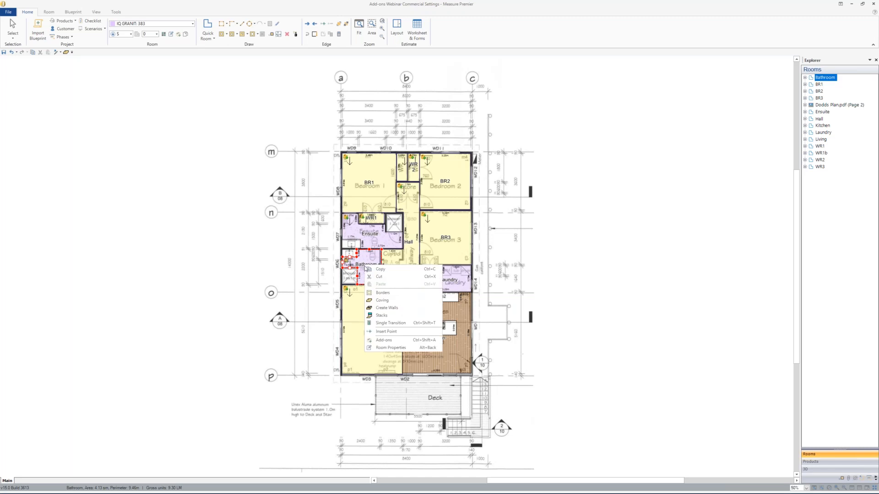
pyautogui.click(391, 341)
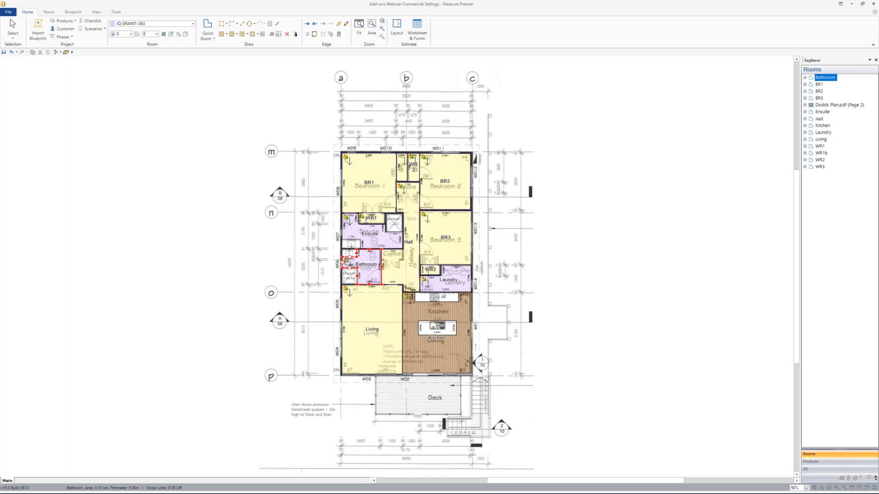
pyautogui.moveTo(0, 107); pyautogui.dragTo(205, 126)
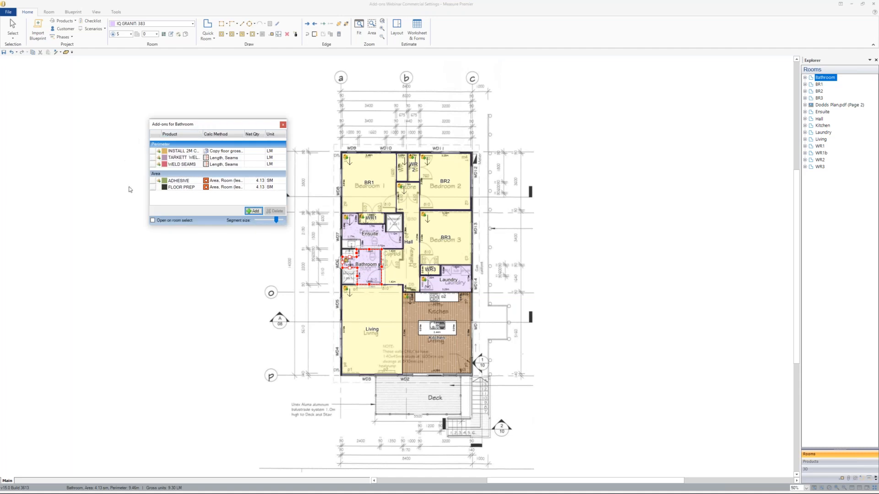
# Filter the services for "grind", add FLOOR PREP GRINDING to the Bathroom's add-ons and close the add-ons window
pyautogui.click(254, 211)
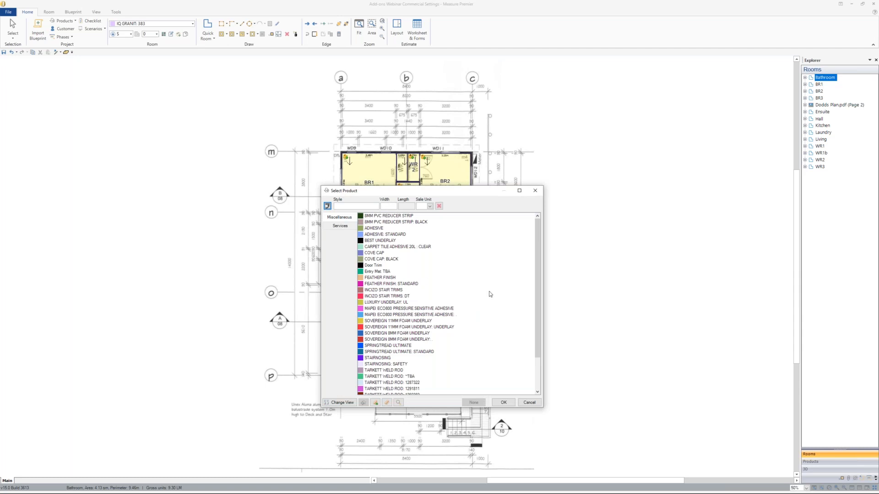
pyautogui.moveTo(537, 231)
pyautogui.mouseDown()
pyautogui.moveTo(540, 263)
pyautogui.moveTo(539, 228)
pyautogui.mouseUp()
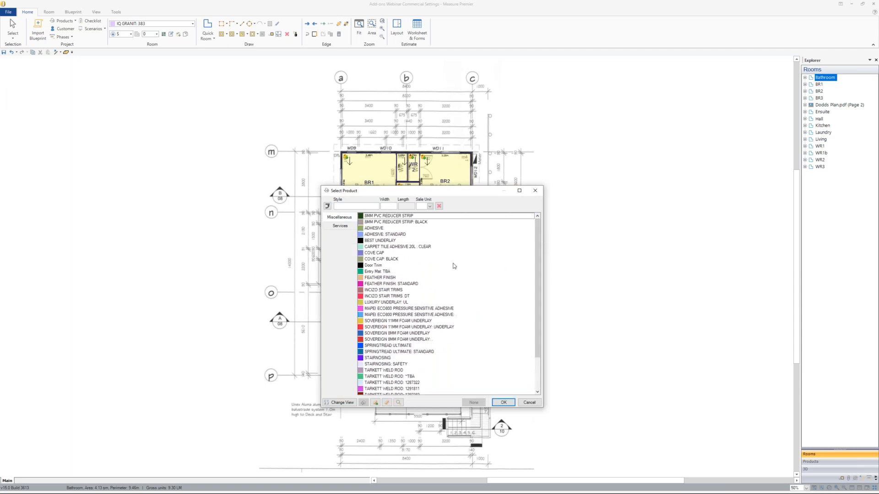
pyautogui.scroll(-3, 456, 267)
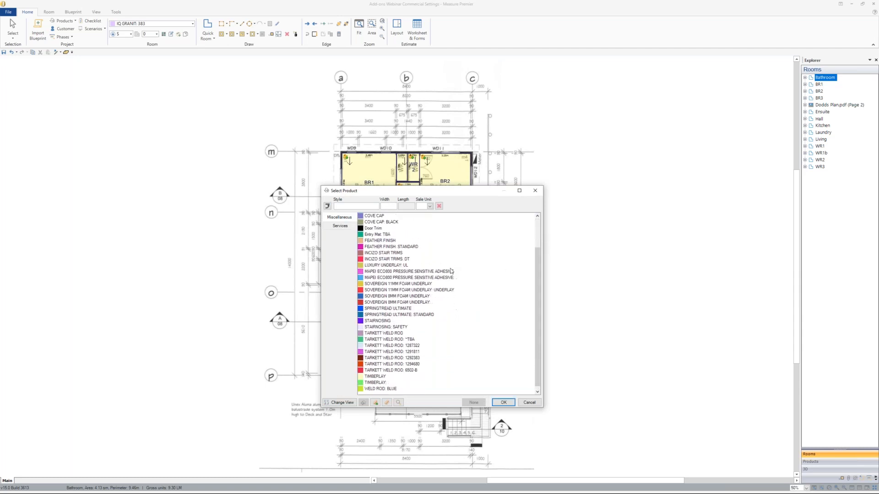
pyautogui.click(338, 227)
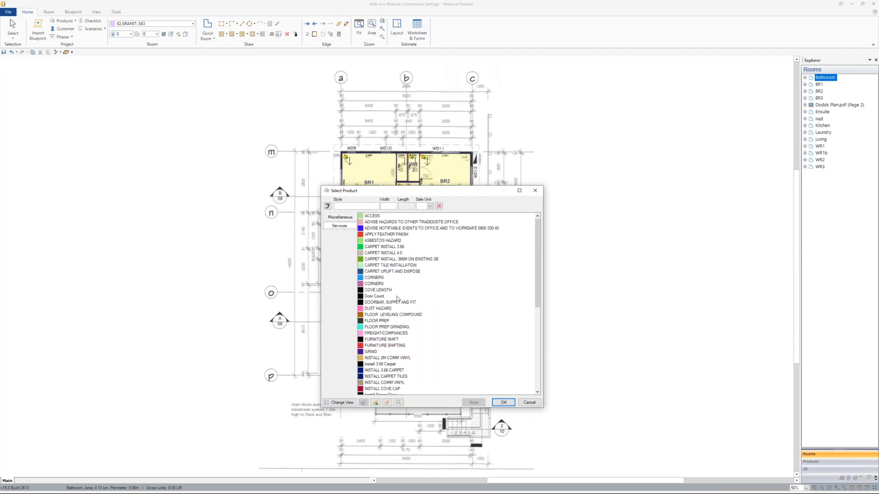
pyautogui.click(356, 206)
pyautogui.write('grind')
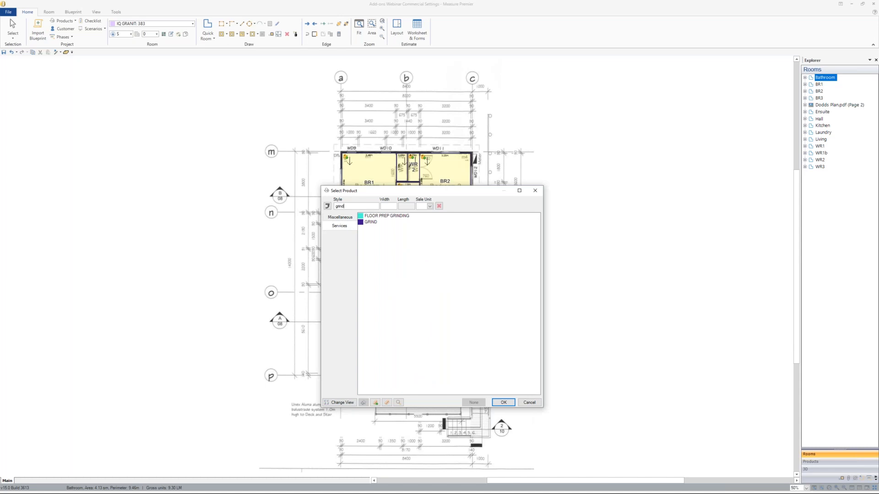
pyautogui.click(373, 224)
pyautogui.click(377, 217)
pyautogui.doubleClick(378, 217)
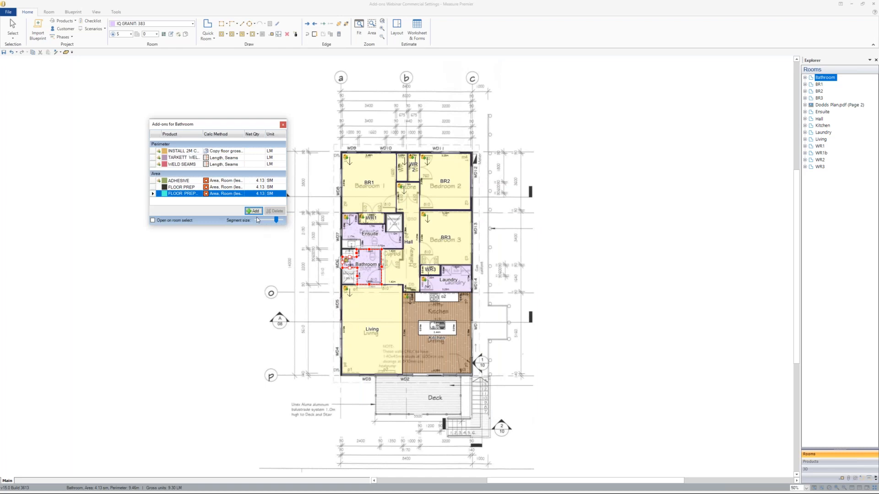
pyautogui.click(283, 125)
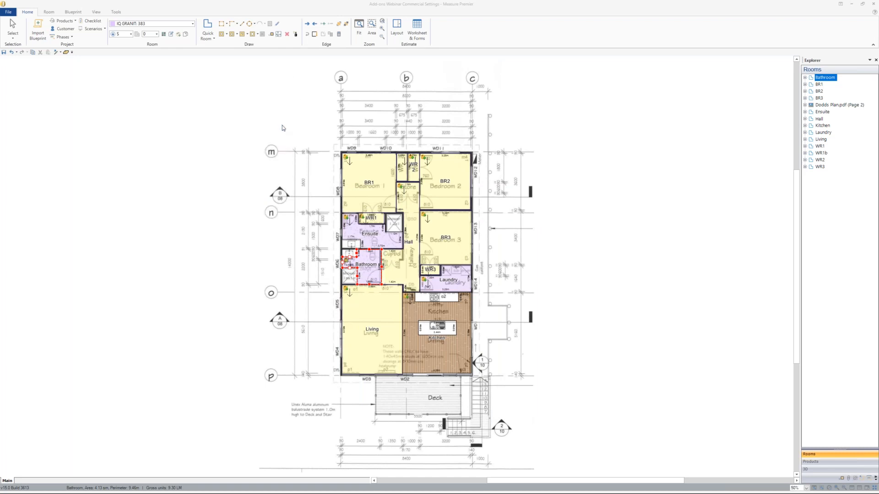
# Review the worksheet's sheet add-ons and the unfiltered list of selectable services, leaving without adding a product
pyautogui.click(415, 33)
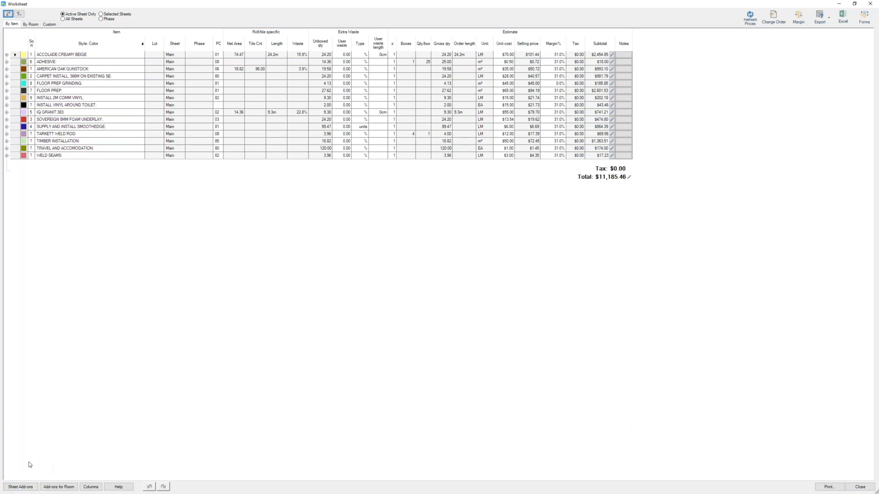
pyautogui.click(21, 487)
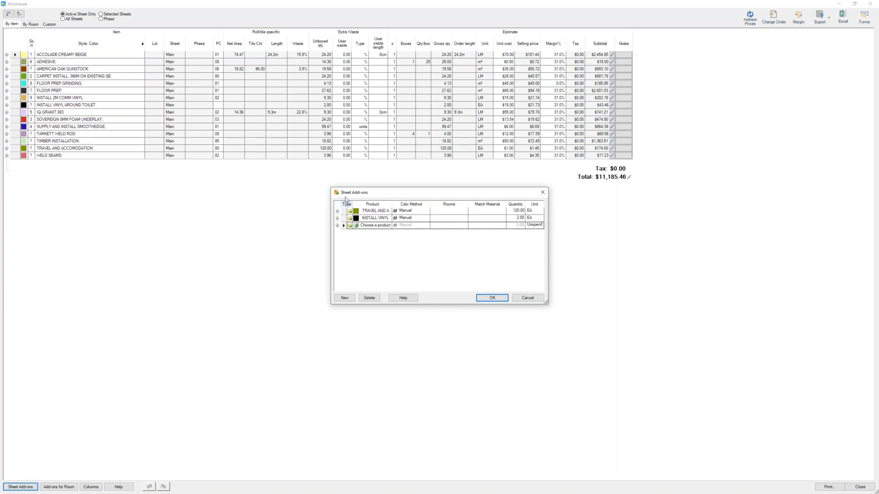
pyautogui.click(374, 226)
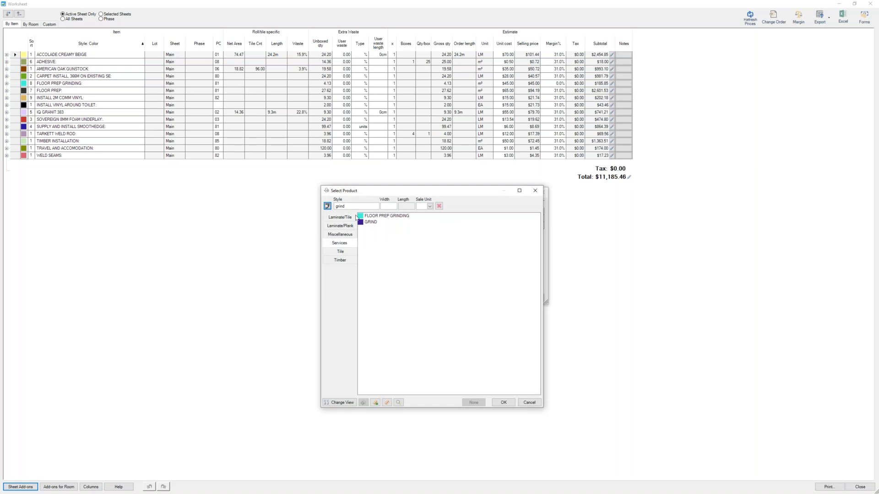
pyautogui.click(439, 206)
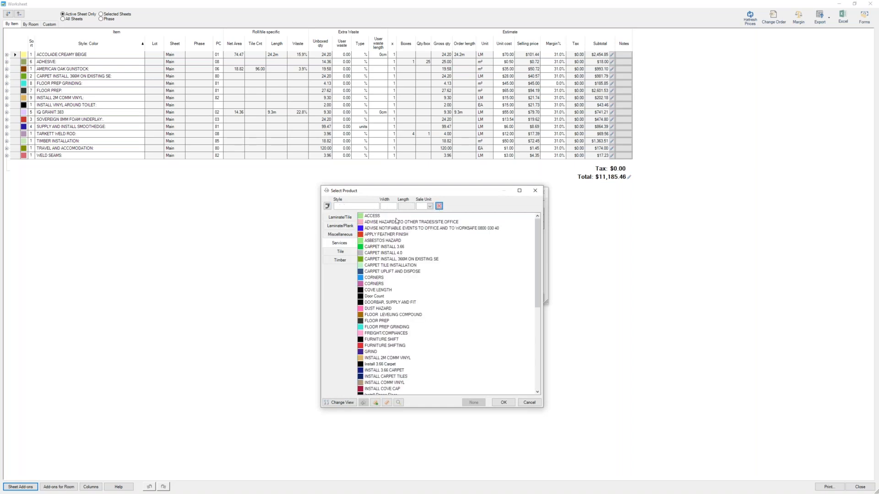
pyautogui.click(529, 403)
pyautogui.click(536, 299)
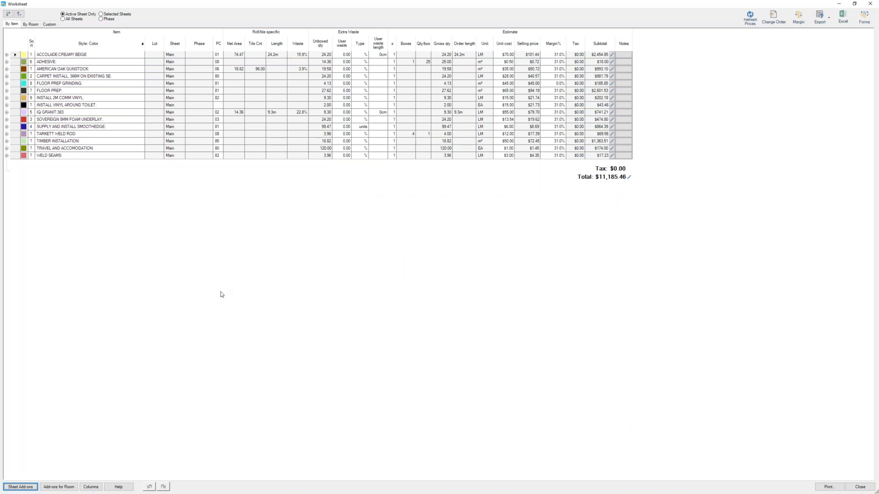
pyautogui.click(860, 487)
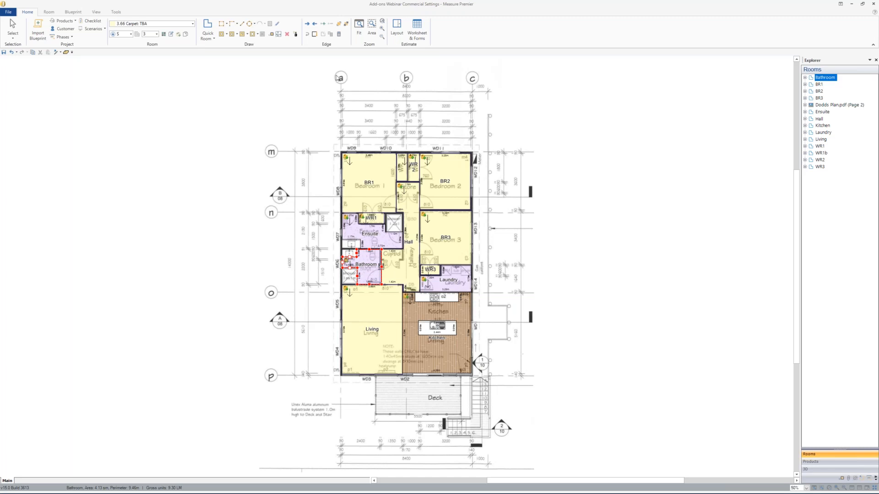
# Open the project's product list and filter the services for "toilet"
pyautogui.click(70, 21)
pyautogui.click(47, 36)
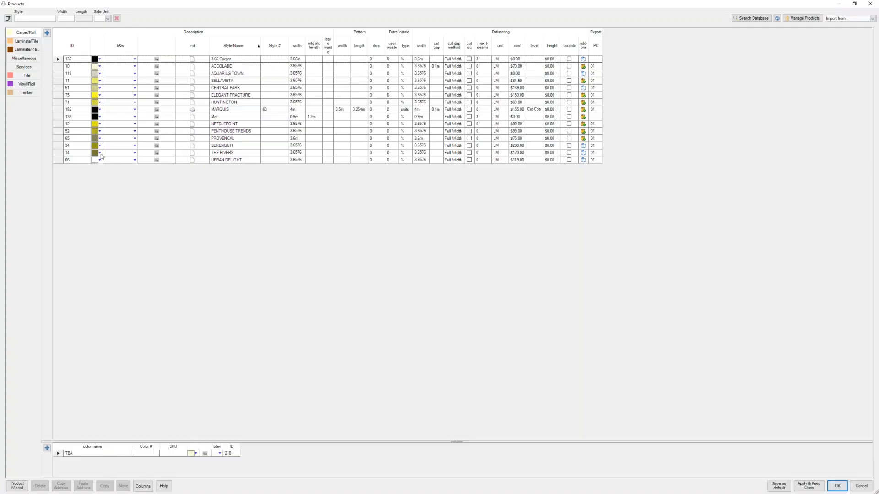
pyautogui.click(27, 68)
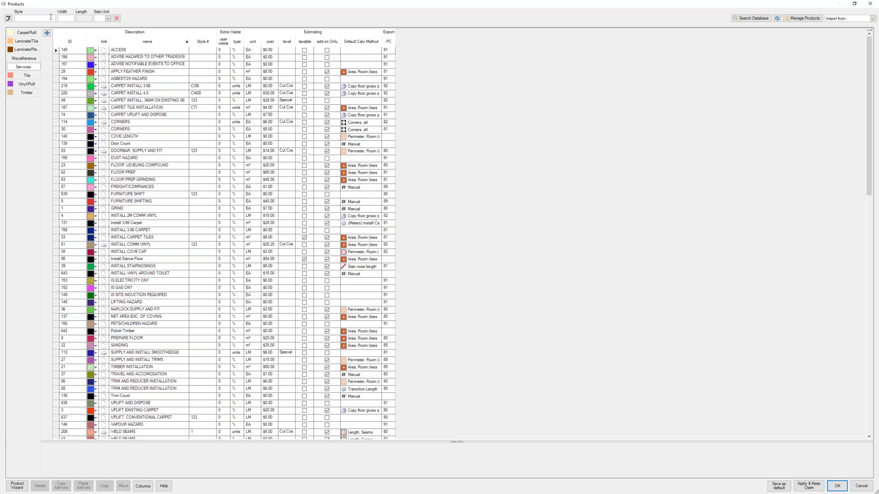
pyautogui.click(32, 17)
pyautogui.write('toilet')
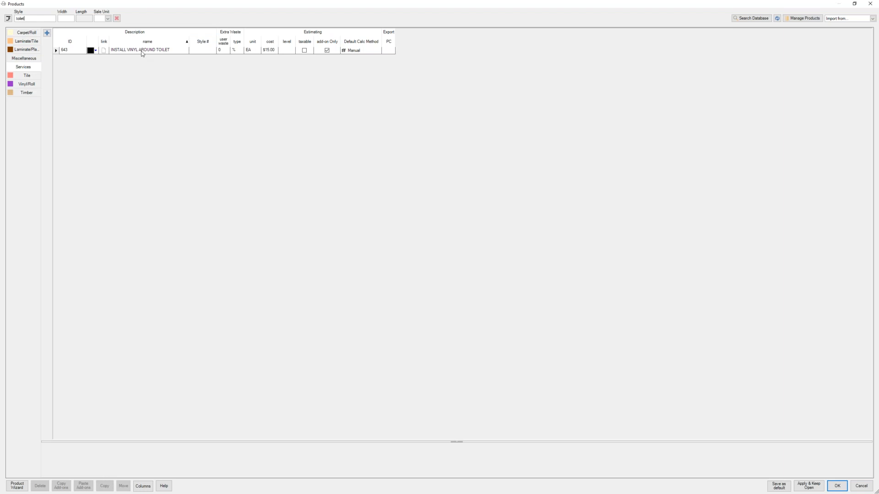
# Try to delete the INSTALL VINYL AROUND TOILET service and clear the style filter
pyautogui.click(56, 52)
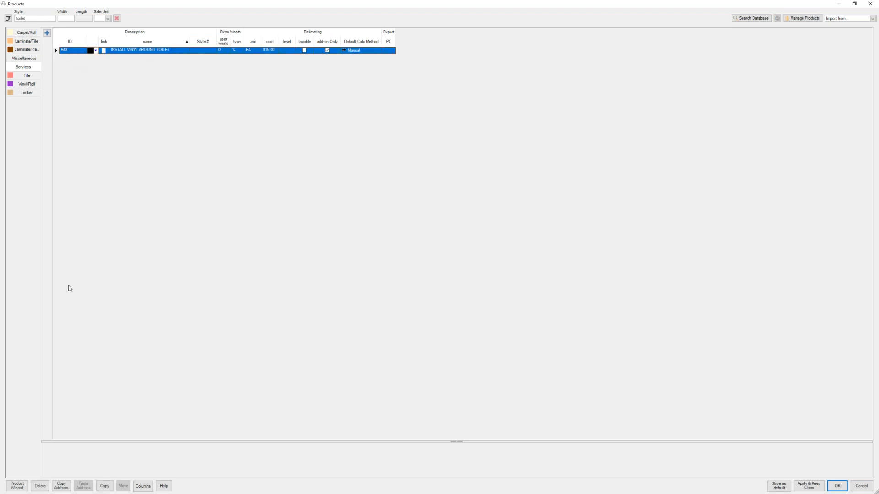
pyautogui.click(41, 488)
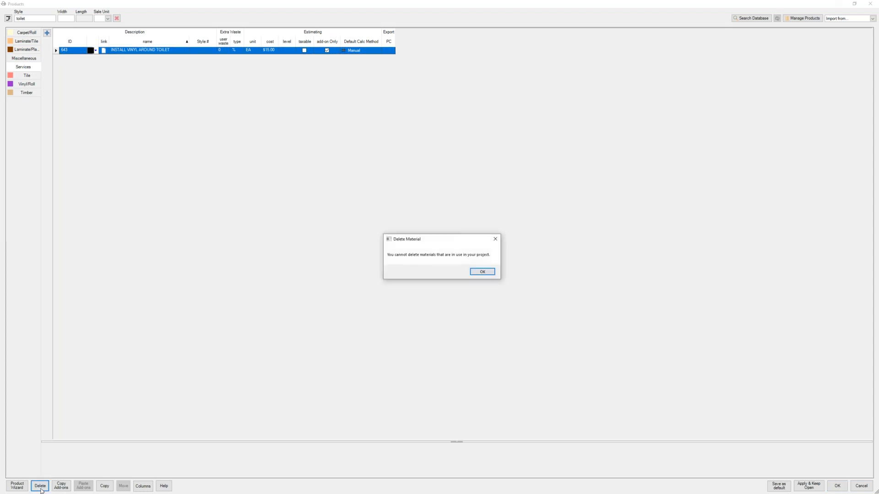
pyautogui.click(483, 271)
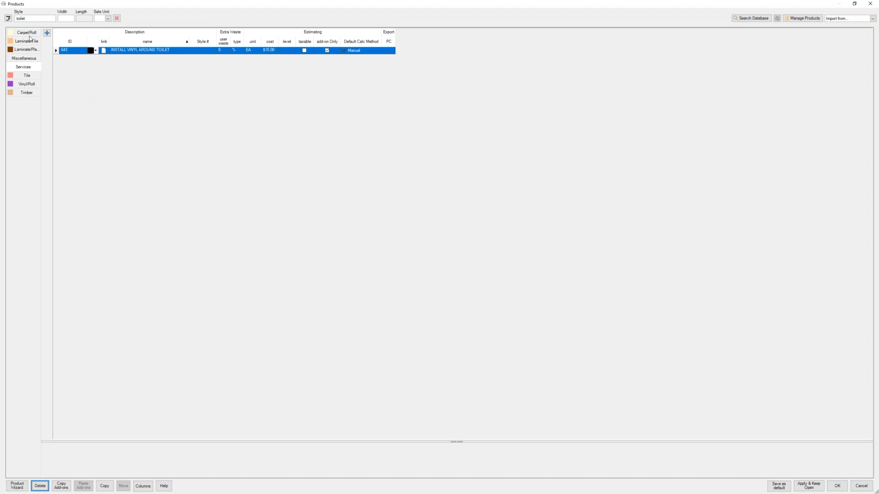
pyautogui.click(116, 18)
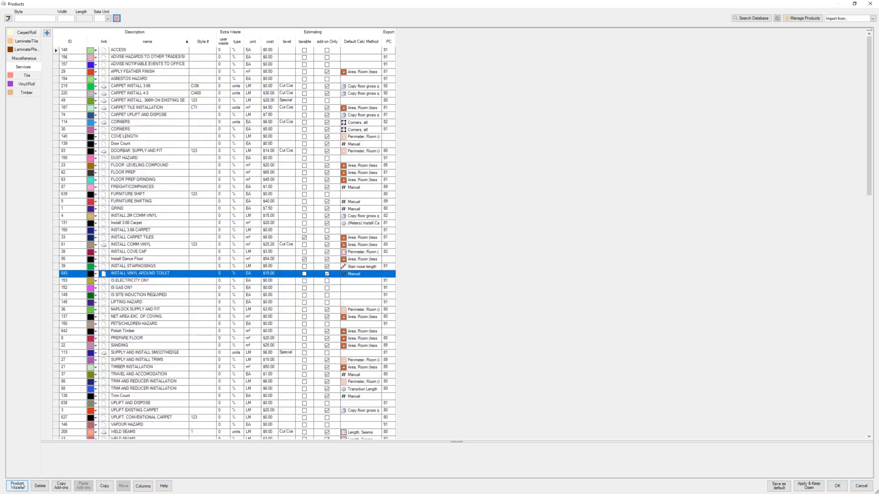
# Start a new add-on in the Product Wizard under Miscellaneous with the style name COVE CAP ADHESIVE
pyautogui.click(17, 486)
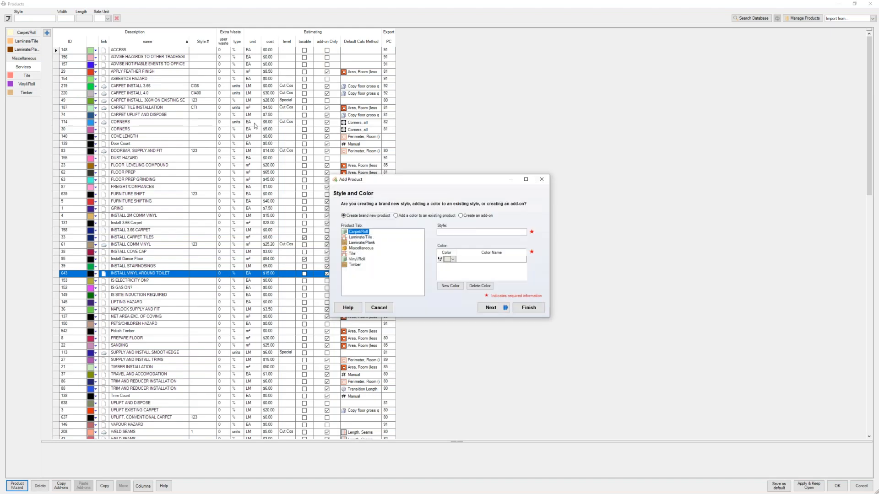
pyautogui.click(461, 215)
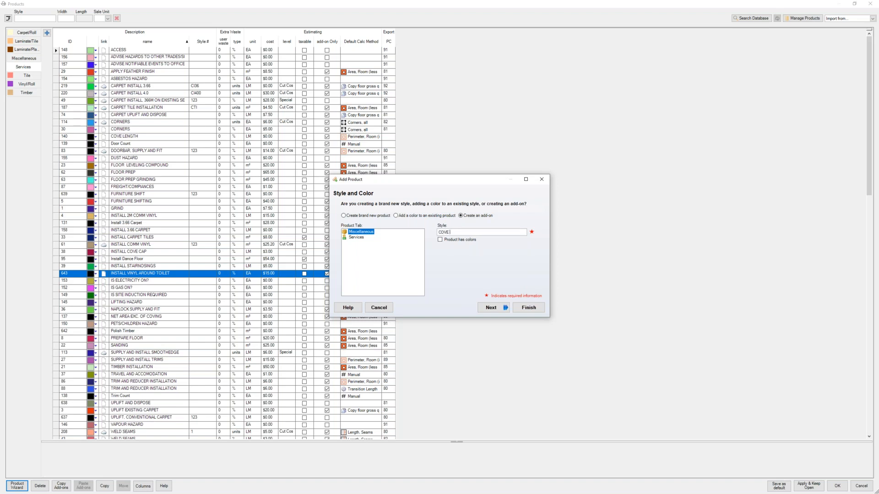
pyautogui.write('CAP')
pyautogui.click(493, 308)
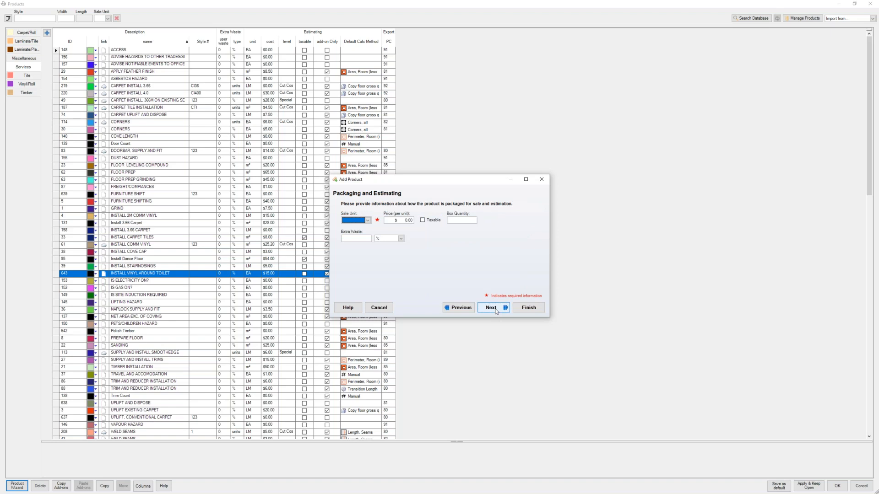
# Set the COVE CAP ADHESIVE add-on's sale unit to LM, price to $1.50 and box quantity to 30, and finish creating it
pyautogui.click(368, 221)
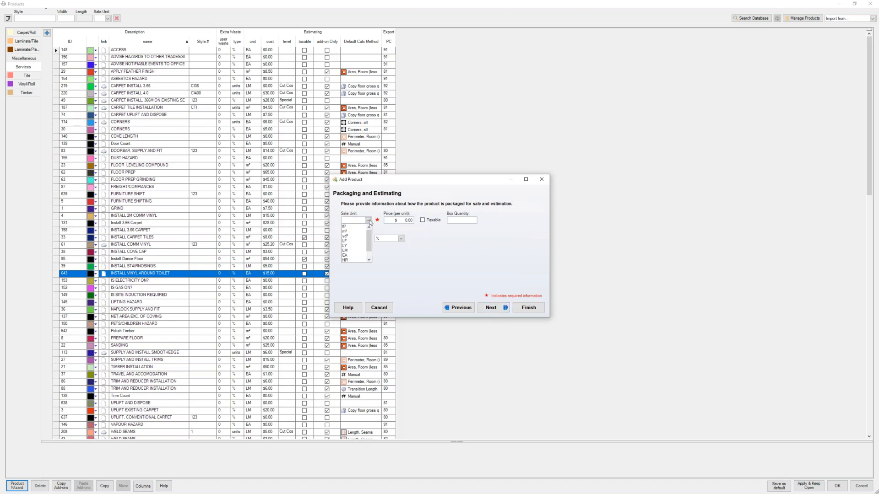
pyautogui.click(357, 250)
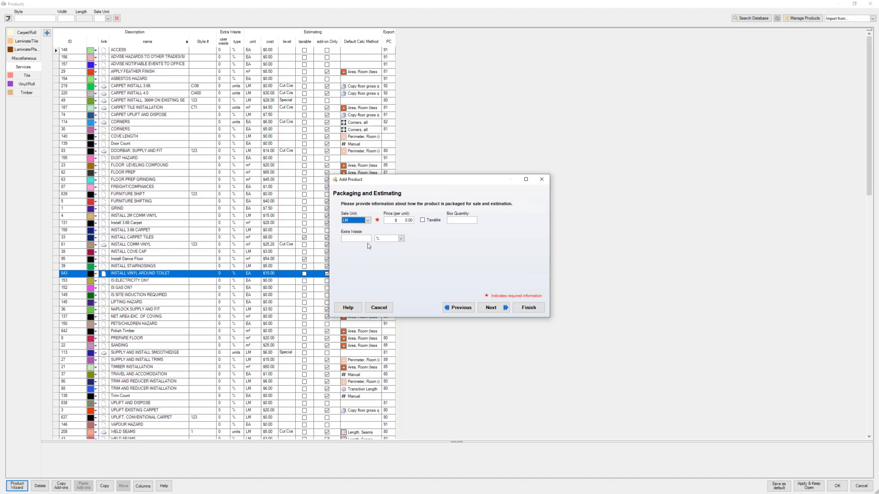
pyautogui.click(406, 220)
pyautogui.doubleClick(407, 221)
pyautogui.click(408, 220)
pyautogui.moveTo(402, 221); pyautogui.dragTo(418, 221)
pyautogui.write('1')
pyautogui.click(459, 222)
pyautogui.click(494, 310)
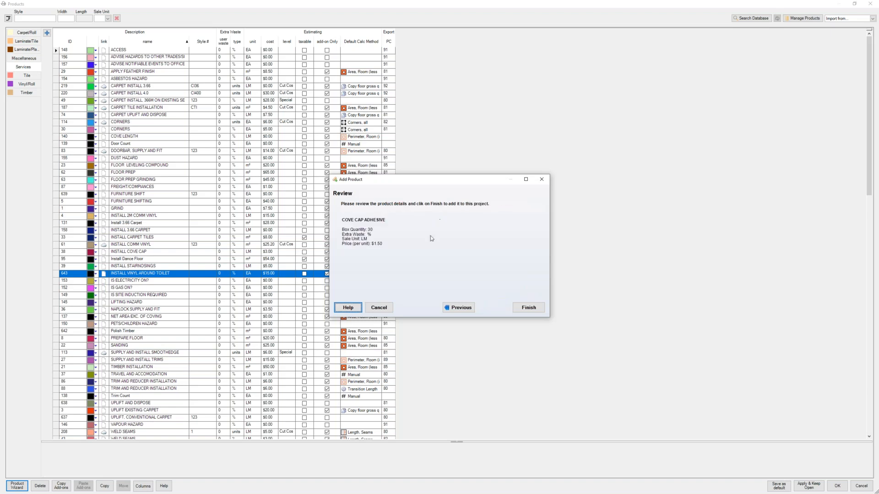
pyautogui.click(532, 311)
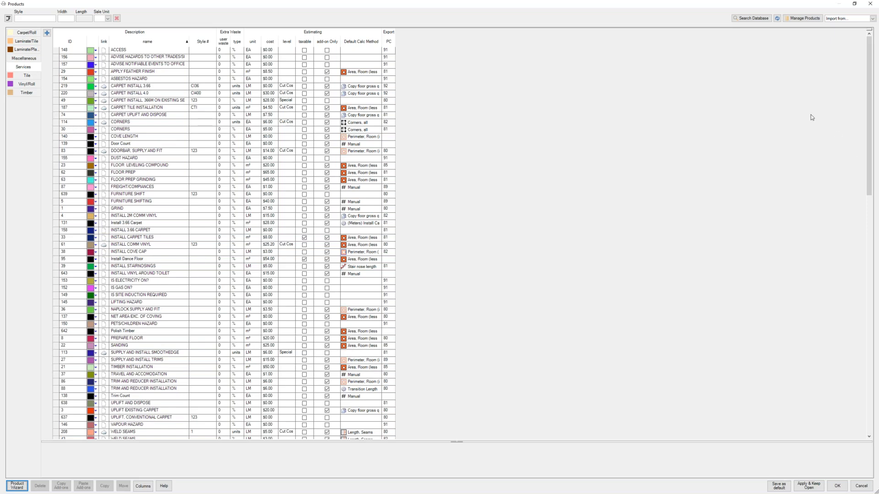
# Search the product database for "INSTALL CARPET"
pyautogui.click(750, 19)
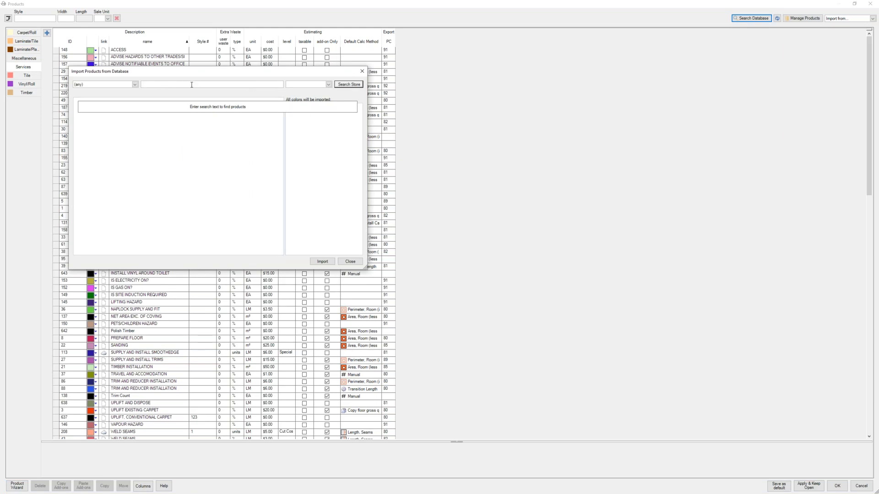
pyautogui.write('C')
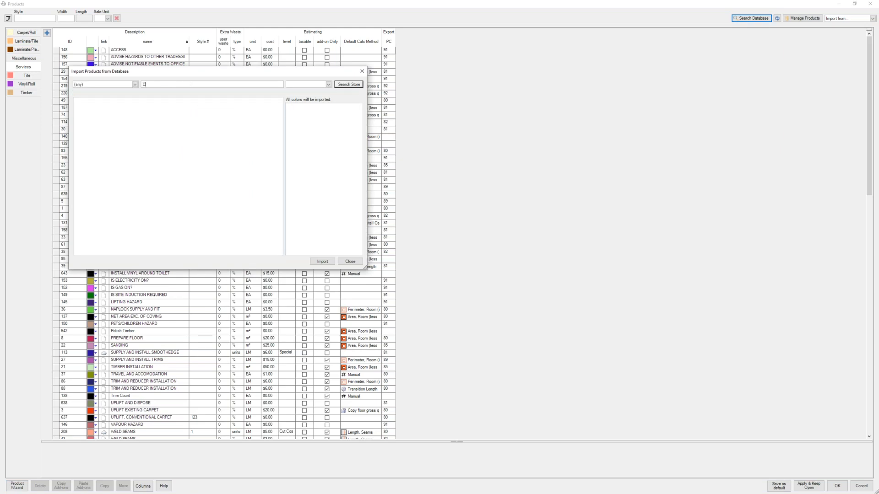
pyautogui.write('l')
pyautogui.write('NSTALL')
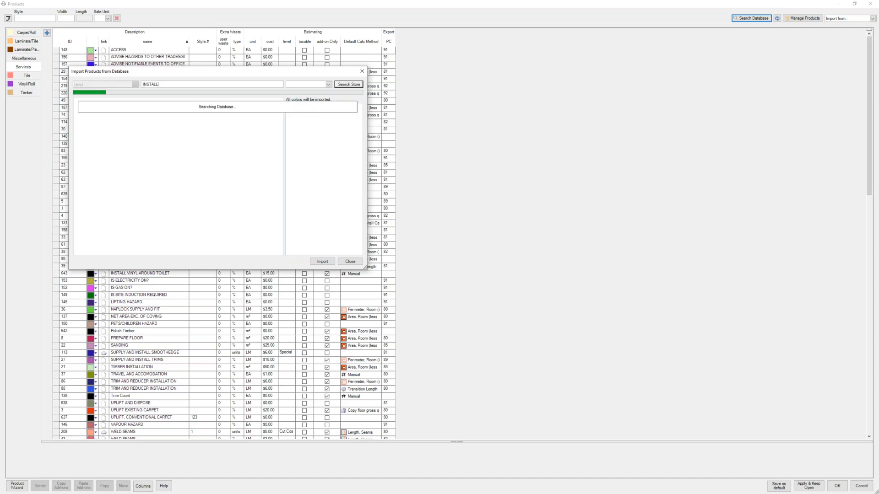
pyautogui.write(' CARPET')
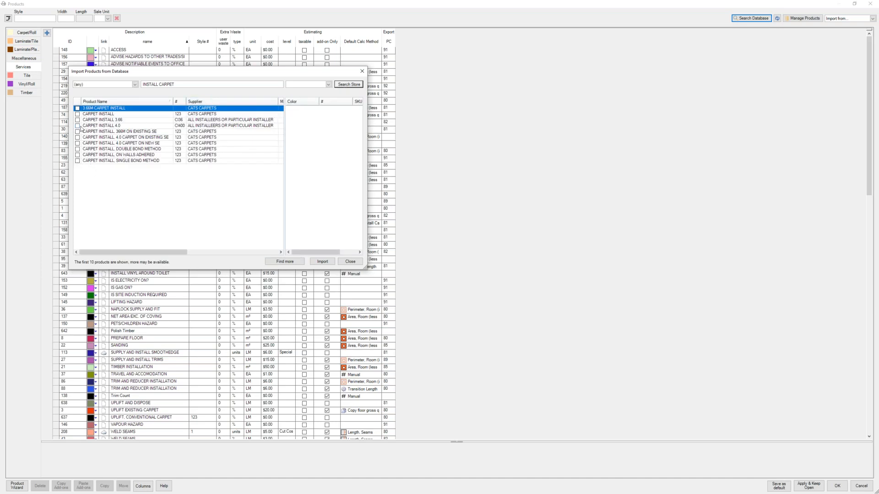
# Import CARPET INSTALL, 4.0 CARPET ON NEW SE from the database and close the product list, accepting the changes
pyautogui.click(76, 143)
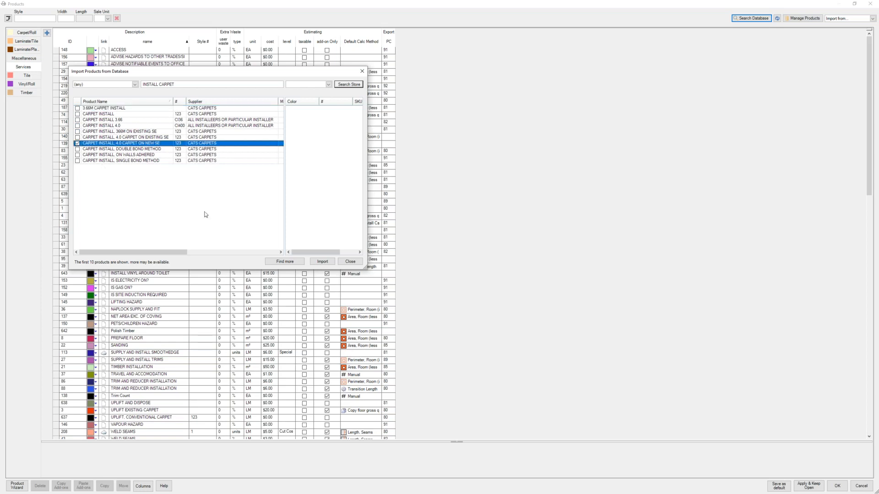
pyautogui.click(321, 263)
pyautogui.click(323, 262)
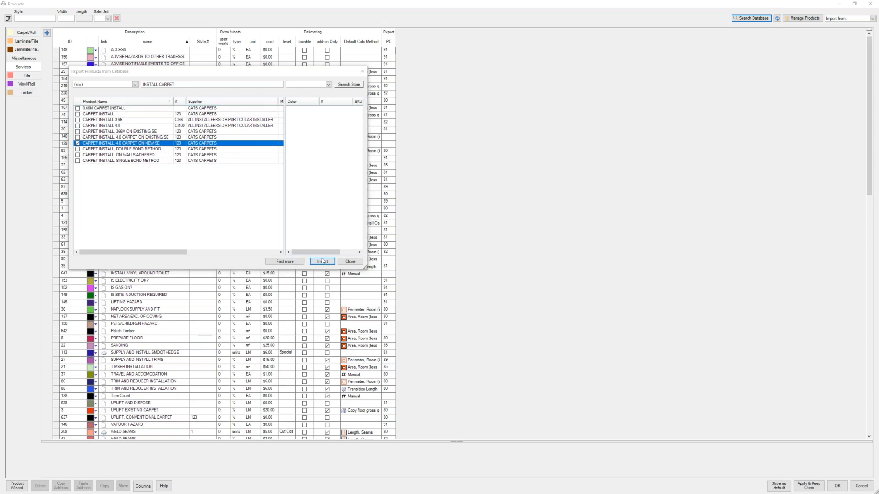
pyautogui.click(476, 274)
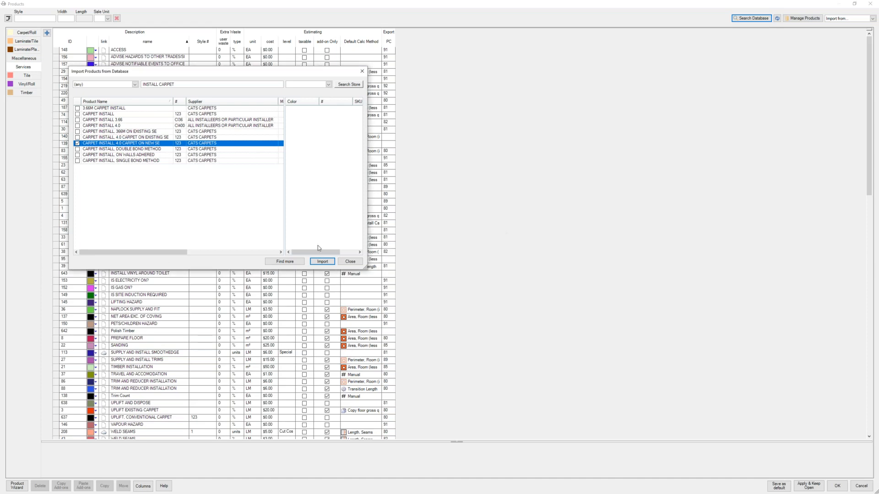
pyautogui.click(350, 264)
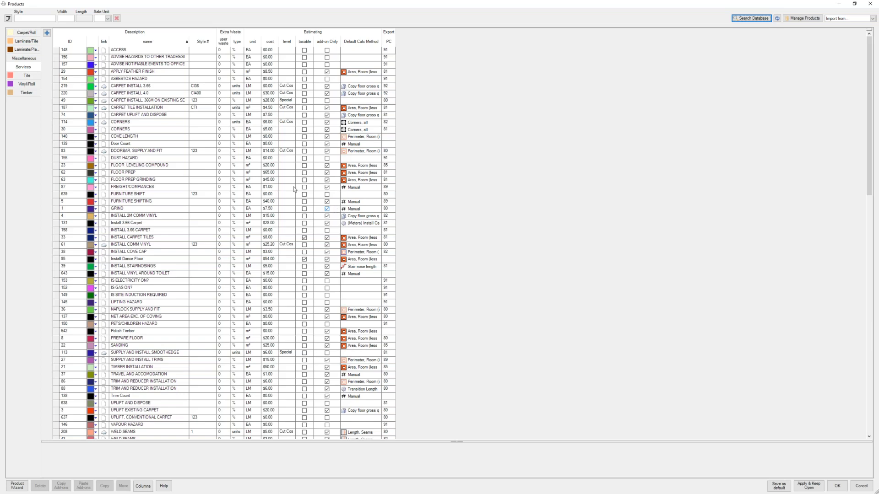
pyautogui.click(839, 487)
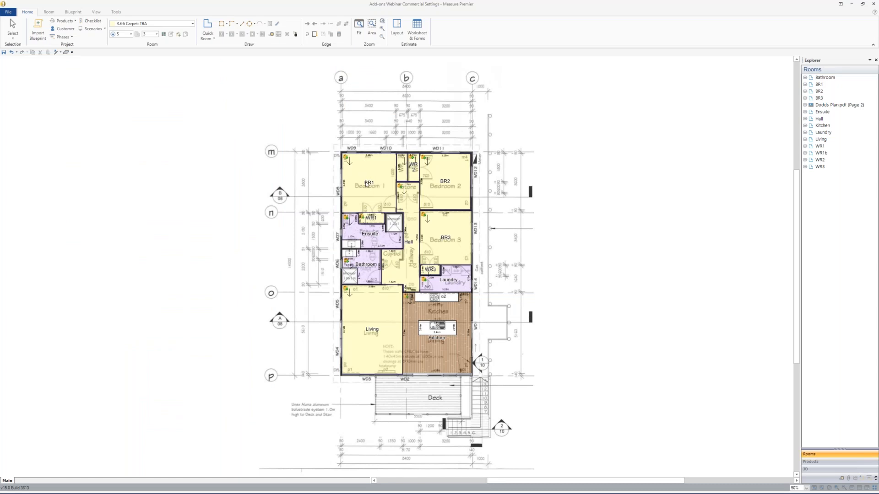
# Examine how to create a new add-on product from room BR1's add-ons, leaving without creating or adding one
pyautogui.rightClick(367, 184)
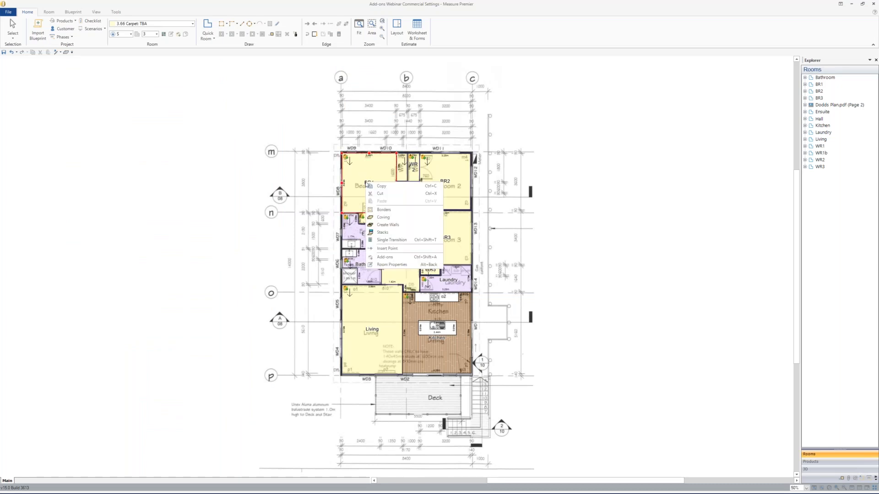
pyautogui.click(385, 258)
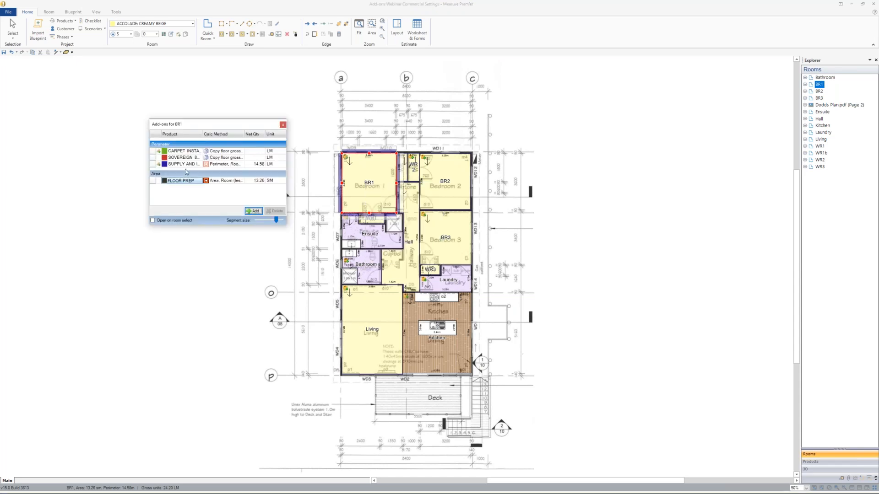
pyautogui.click(253, 211)
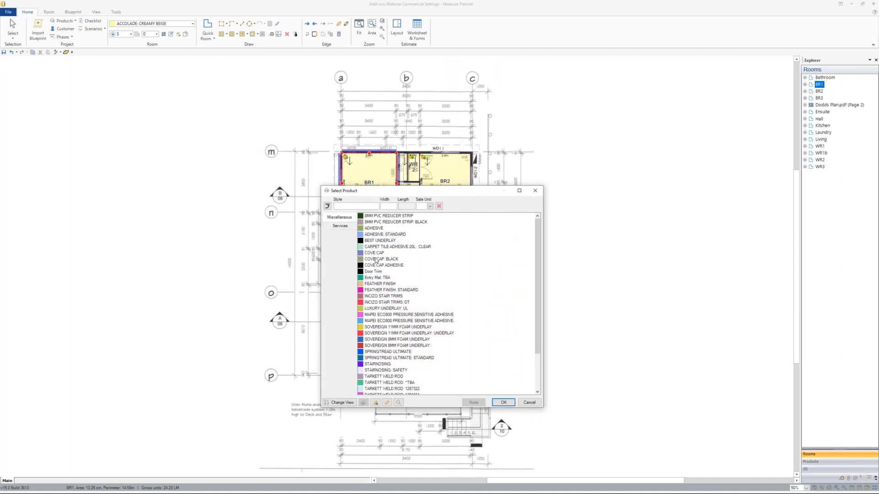
pyautogui.click(376, 404)
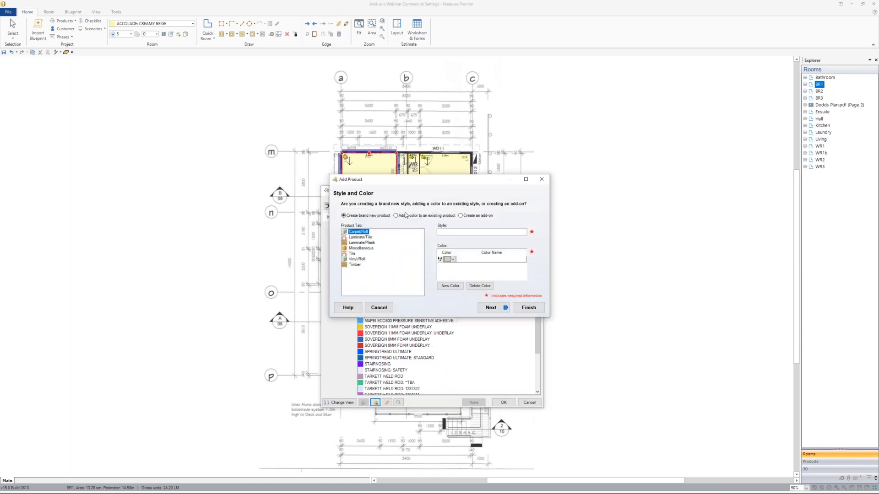
pyautogui.click(461, 215)
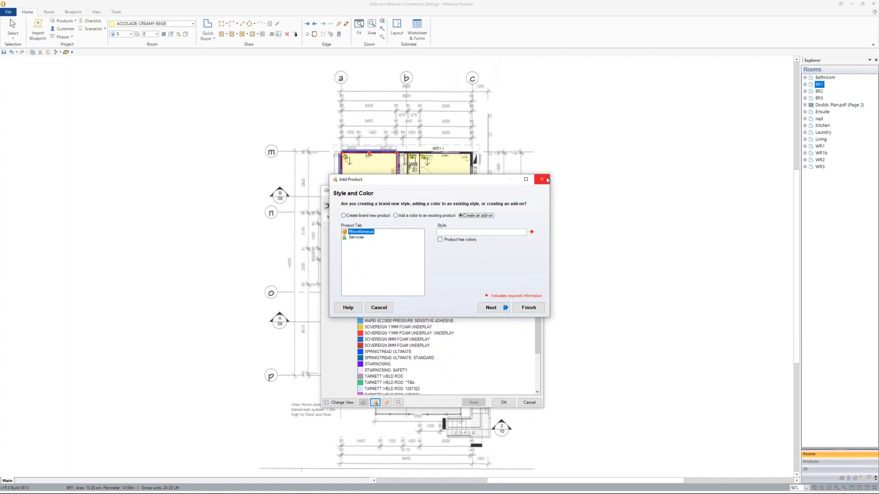
pyautogui.click(386, 310)
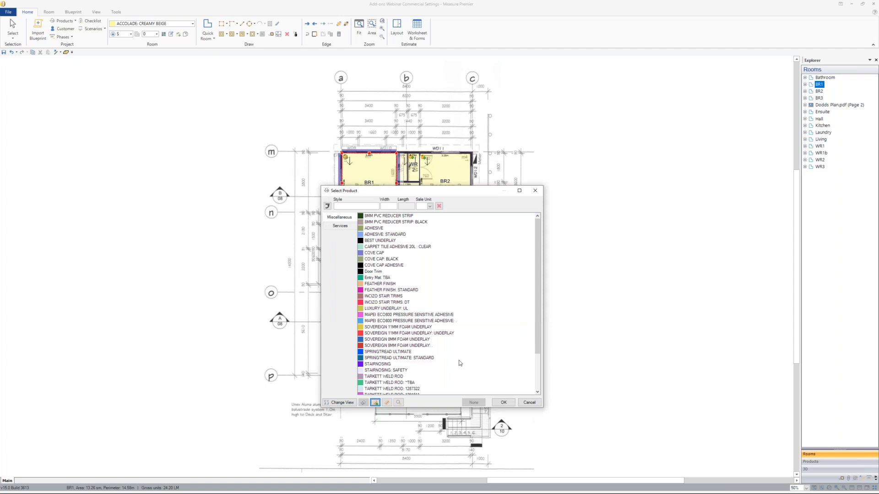
pyautogui.click(504, 402)
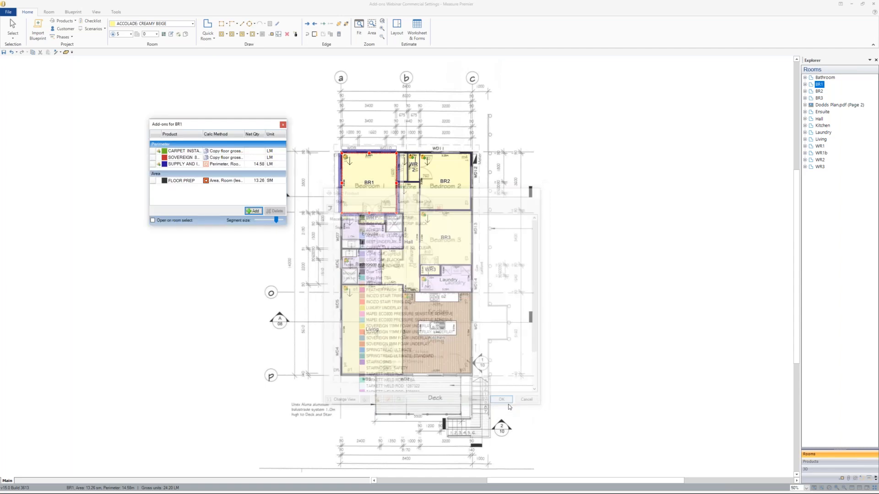
pyautogui.click(284, 122)
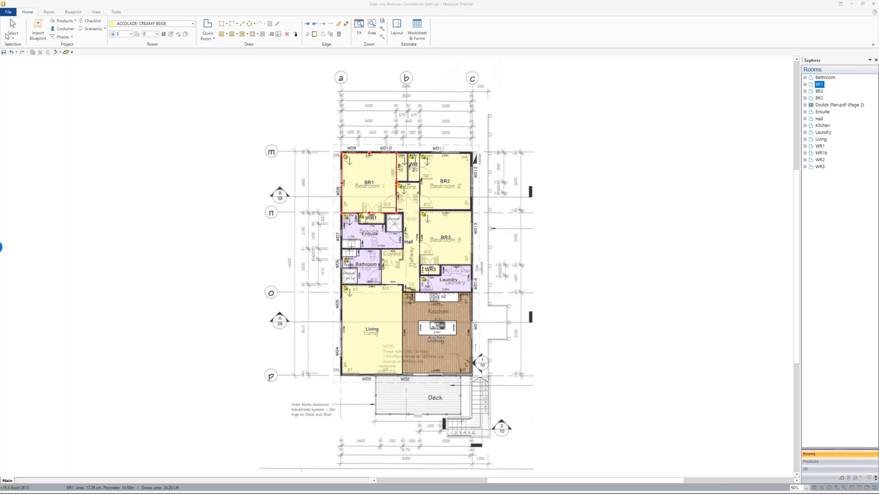
# Open the product list and choose BEST UNDERLAY and CARPET INSTALL 3.66 as product add-ons for 3.66 Carpet
pyautogui.click(63, 21)
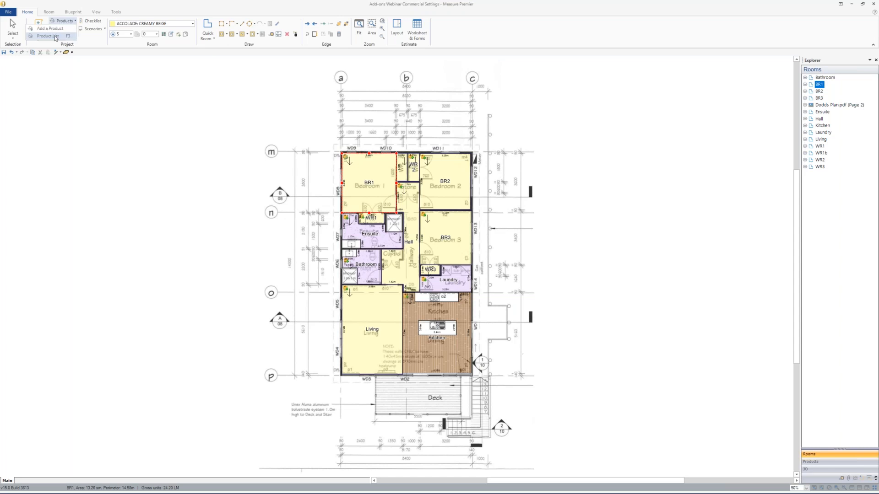
pyautogui.click(49, 36)
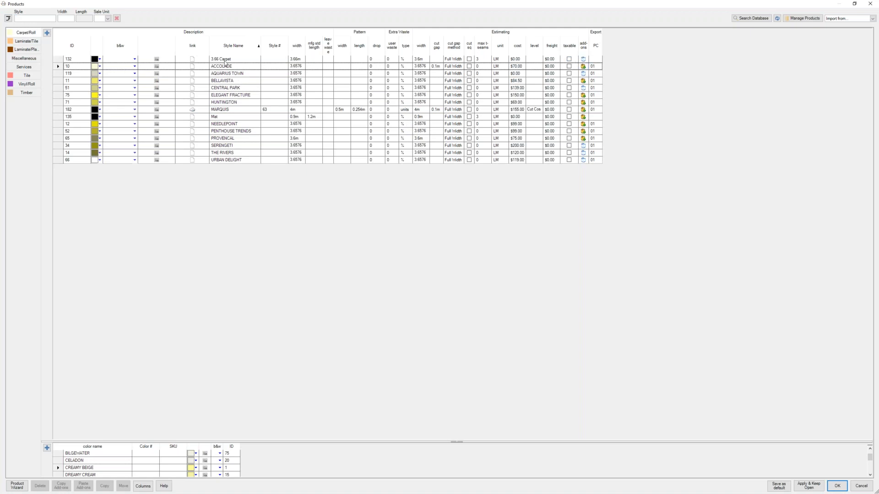
pyautogui.click(582, 60)
pyautogui.click(582, 59)
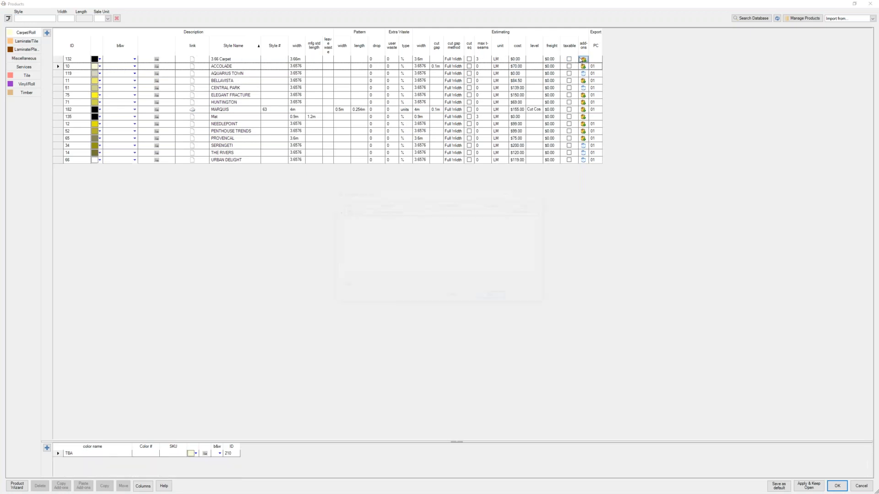
pyautogui.click(388, 212)
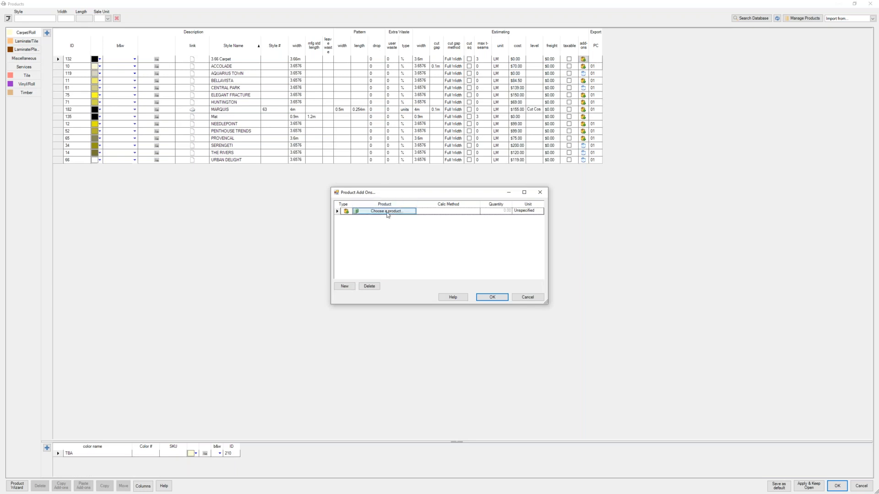
pyautogui.click(387, 213)
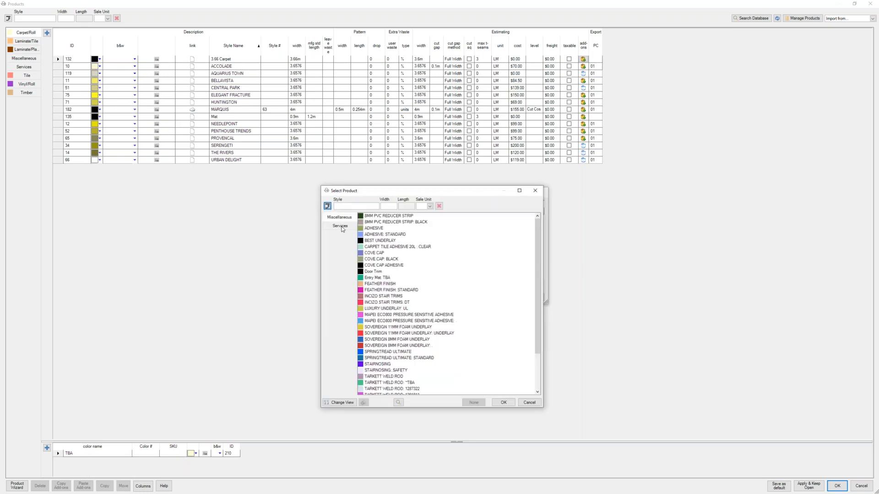
pyautogui.doubleClick(382, 241)
pyautogui.click(379, 221)
pyautogui.doubleClick(427, 248)
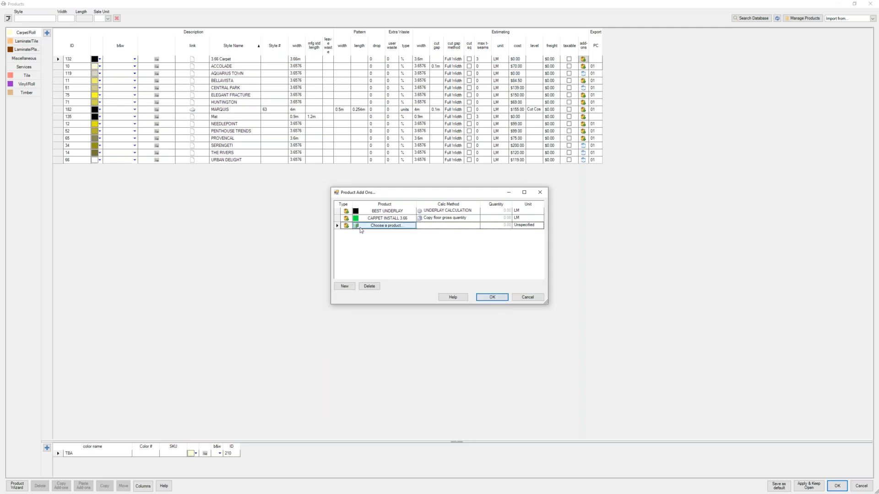
# Find SUPPLY AND INSTALL SMOOTHEDGE by searching services for "SMOO", choose it as a further 3.66 Carpet add-on, and cancel the add-on changes
pyautogui.click(378, 226)
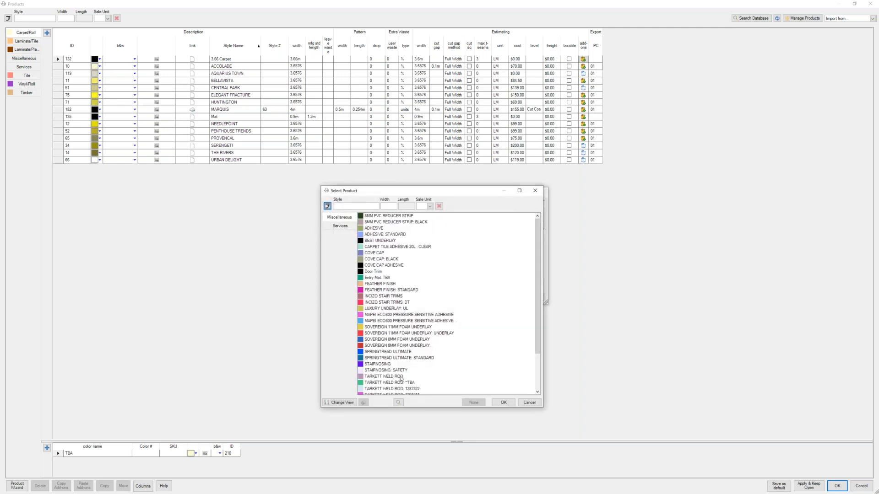
pyautogui.click(347, 228)
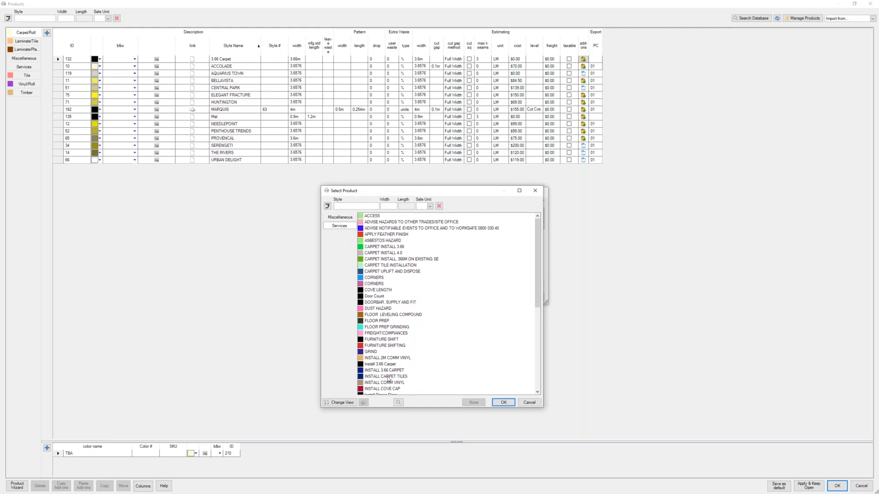
pyautogui.click(363, 206)
pyautogui.write('SMOO')
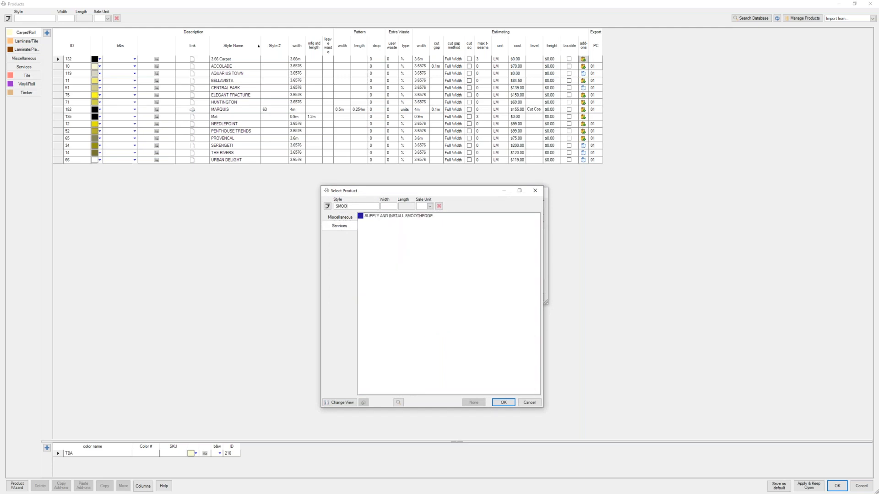
pyautogui.click(386, 217)
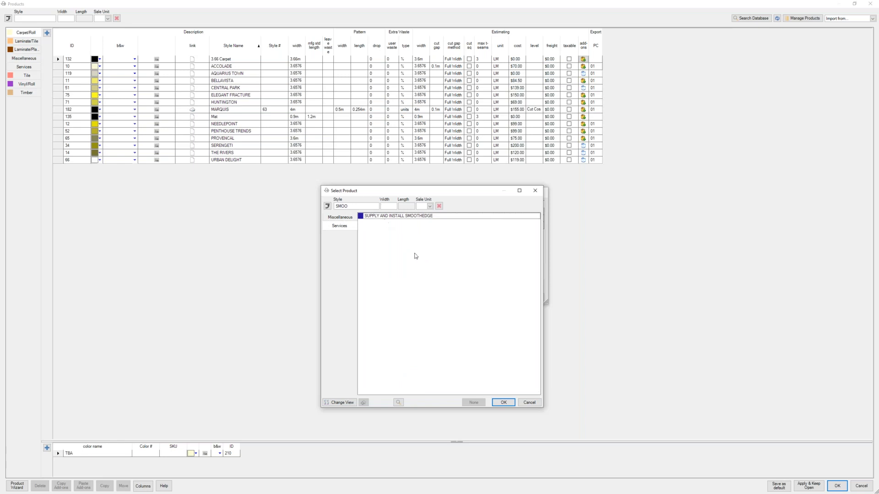
pyautogui.click(410, 217)
pyautogui.doubleClick(409, 218)
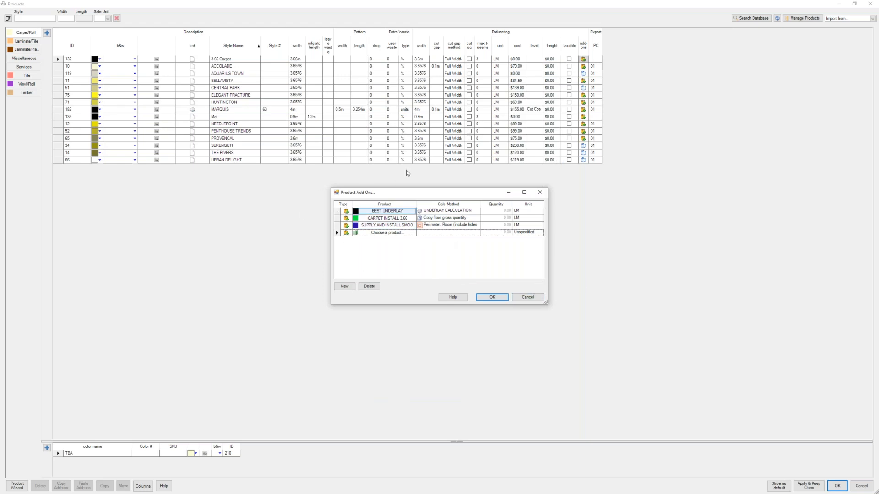
pyautogui.click(527, 298)
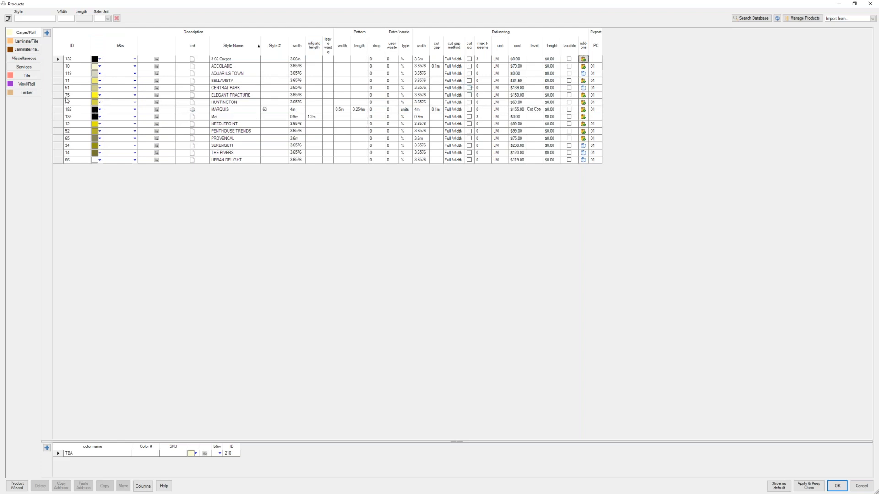
# Copy ACCOLADE's add-ons and paste them onto all carpet products from BELLAVISTA through SERENGETI
pyautogui.click(59, 66)
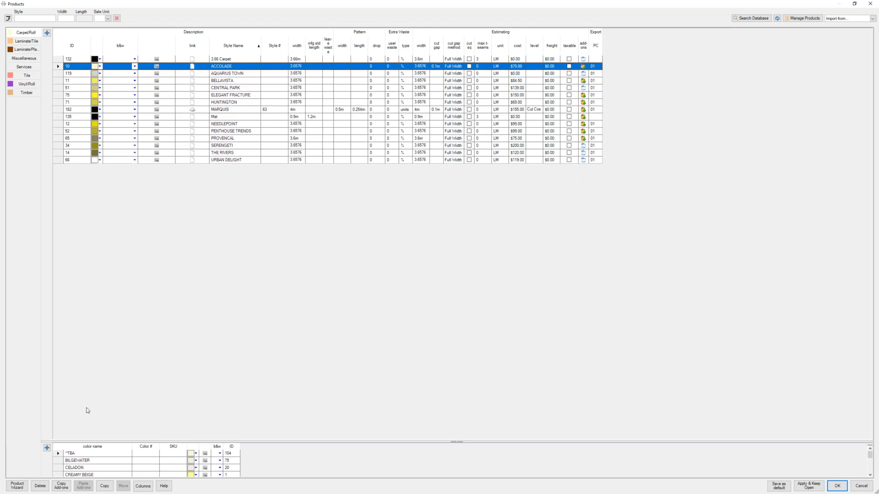
pyautogui.click(62, 487)
pyautogui.click(57, 81)
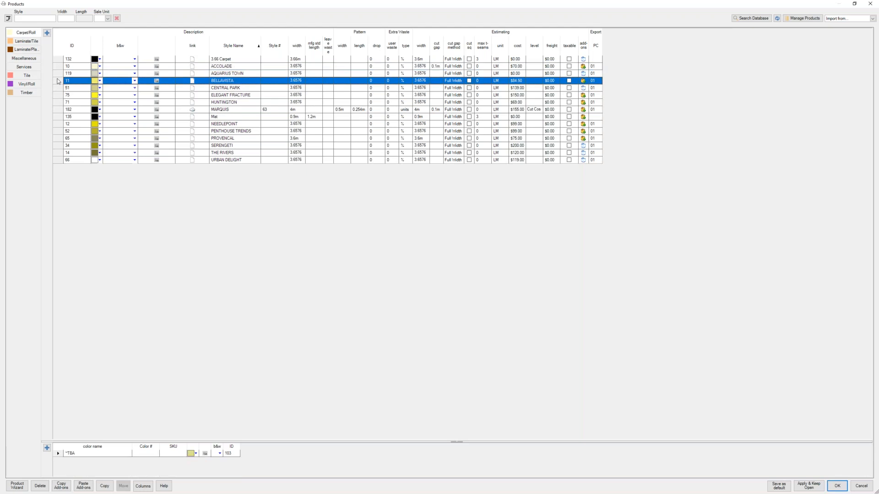
pyautogui.keyDown('shift'); pyautogui.click(59, 145); pyautogui.keyUp('shift')
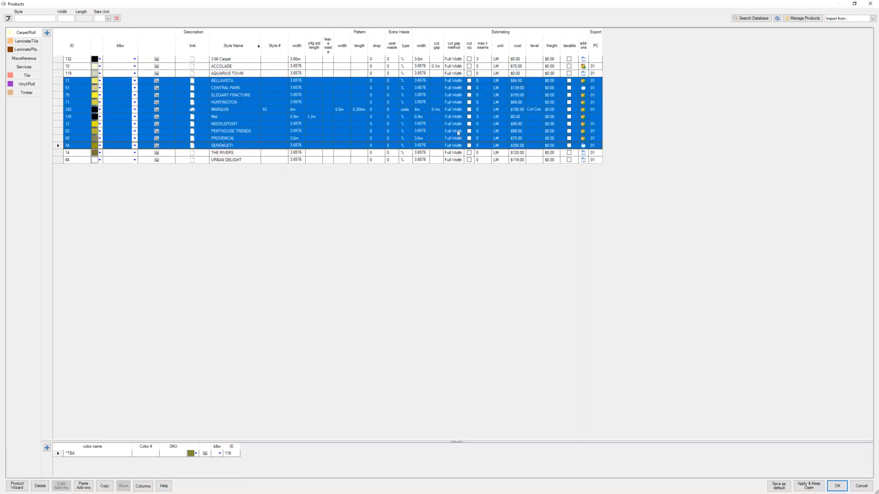
pyautogui.click(90, 488)
pyautogui.click(630, 120)
pyautogui.click(376, 160)
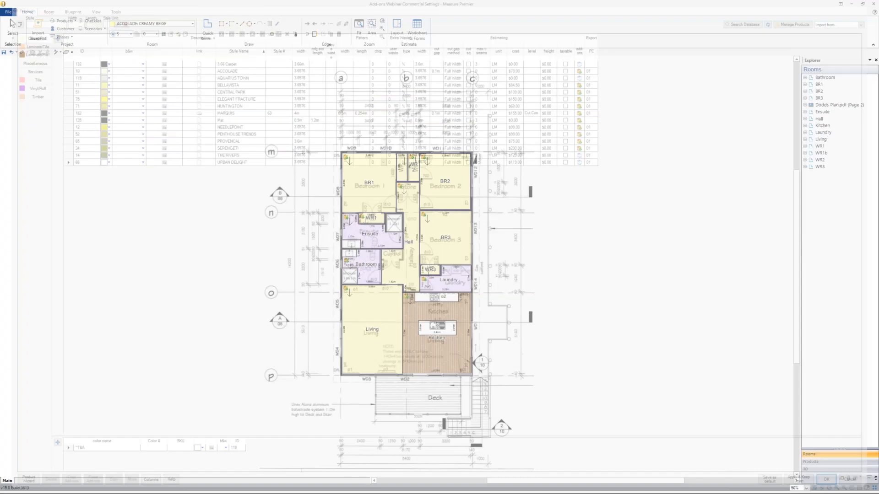
pyautogui.rightClick(362, 177)
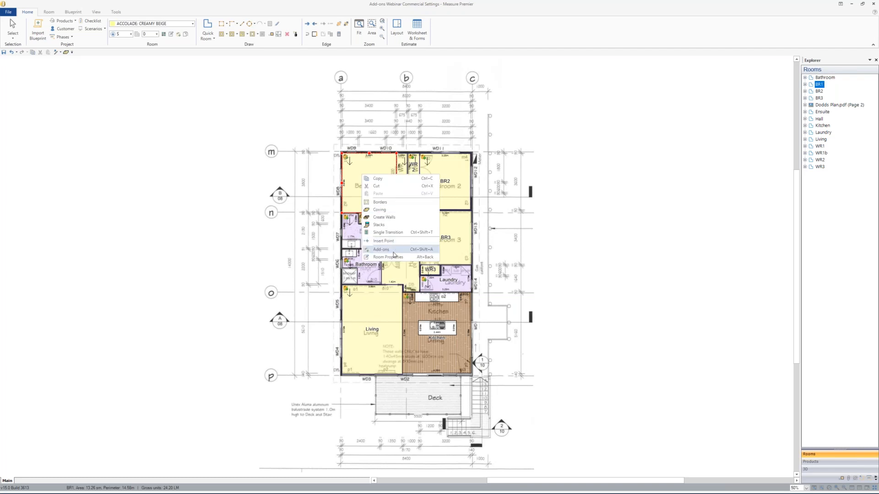
pyautogui.click(367, 165)
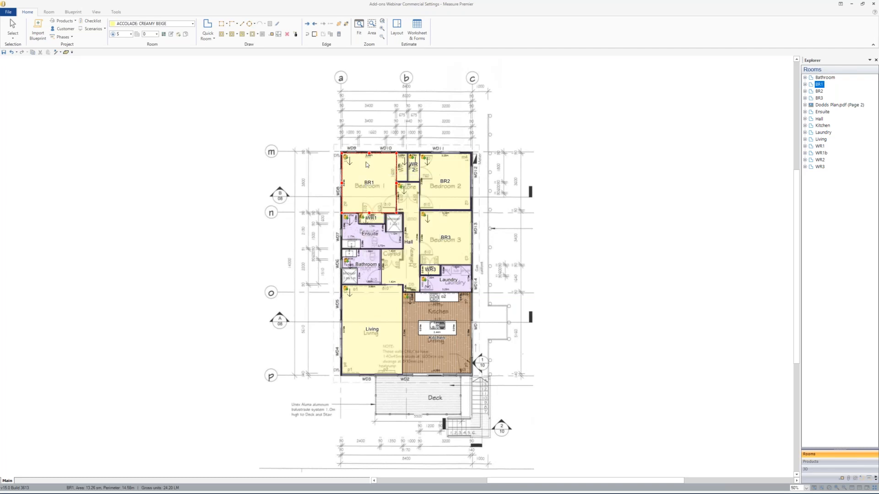
pyautogui.rightClick(367, 165)
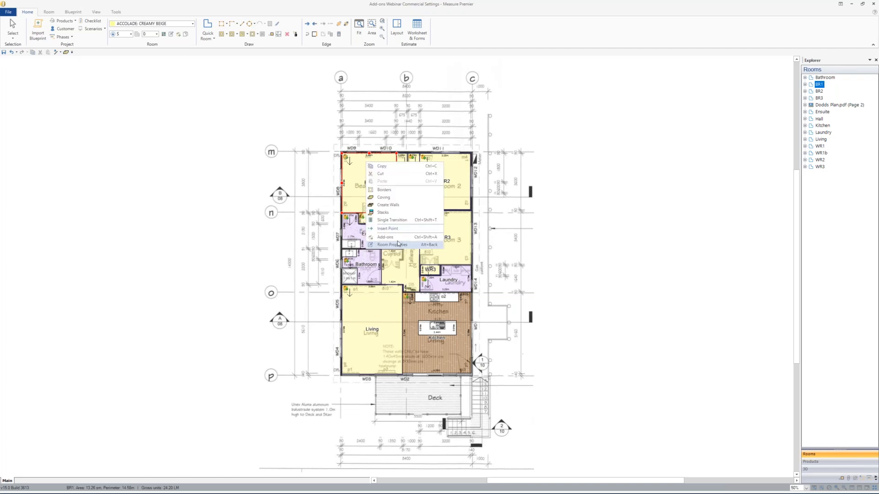
pyautogui.click(350, 184)
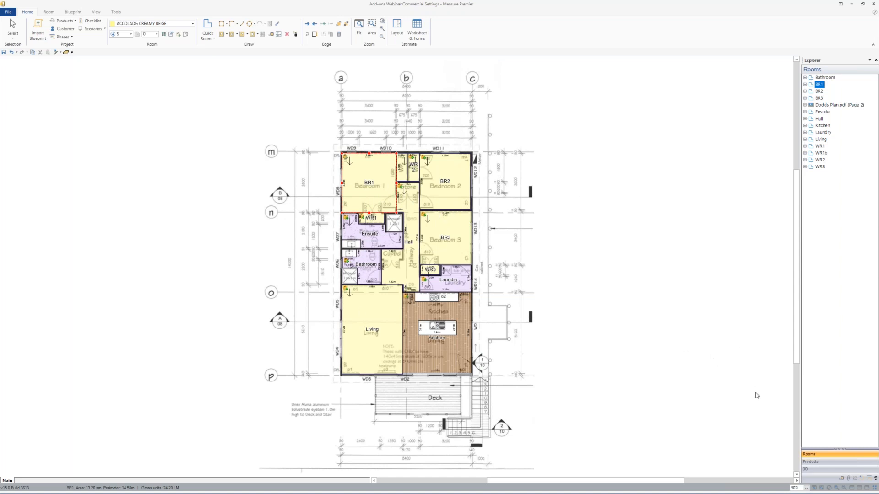
# Select all rooms using ACCOLADE: CREAMY BEIGE and delete the SOVEREIGN 8MM FOAM UNDERLAY add-on from them
pyautogui.click(845, 463)
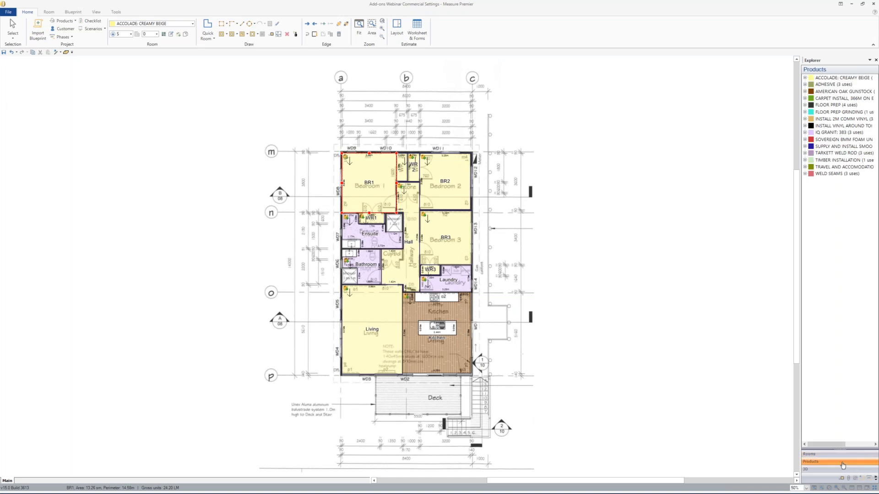
pyautogui.click(836, 79)
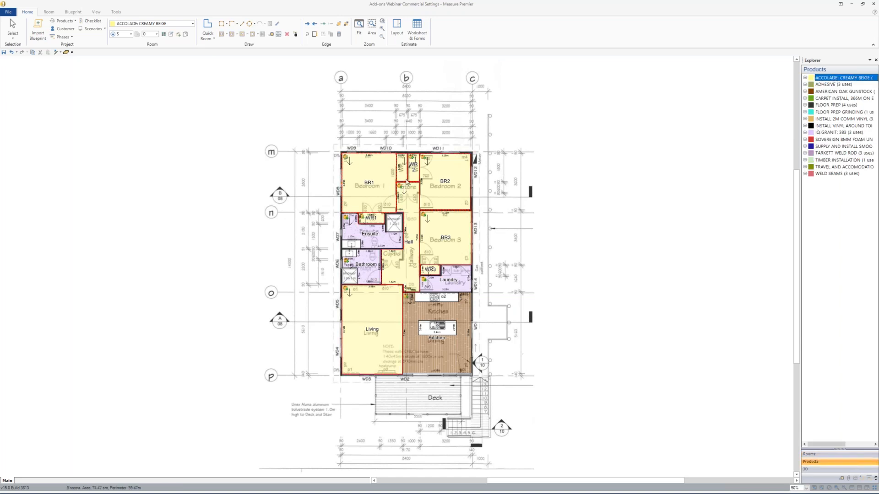
pyautogui.click(178, 35)
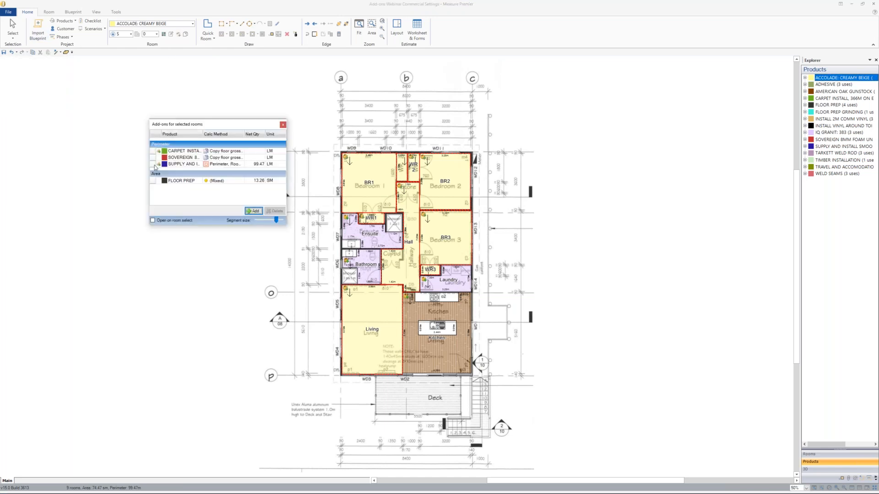
pyautogui.click(153, 158)
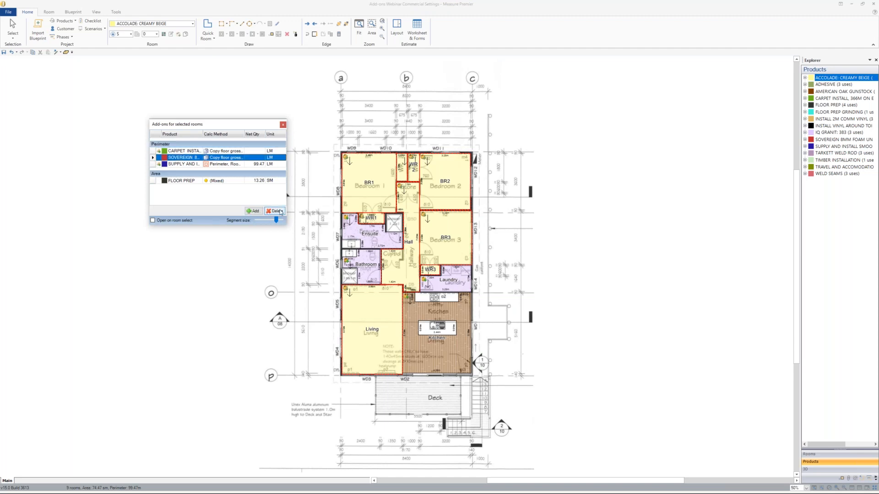
pyautogui.click(277, 211)
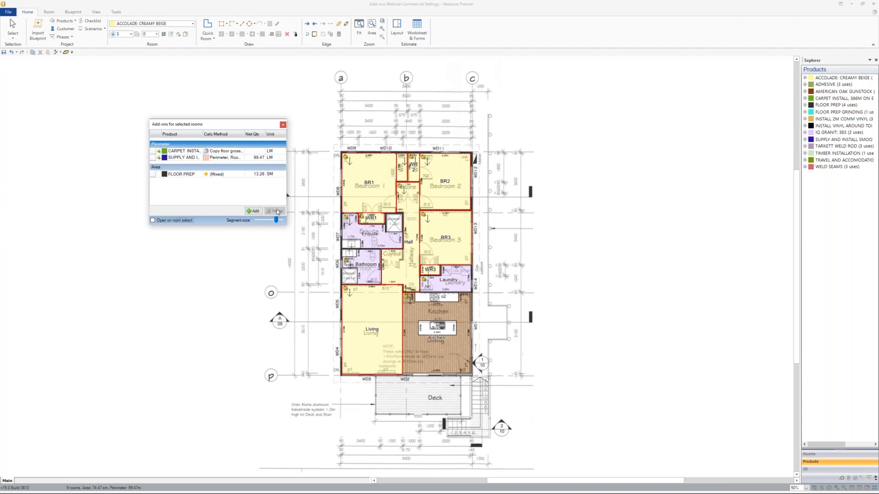
# Add BEST UNDERLAY as an add-on to the selected ACCOLADE rooms, close their add-ons and deselect the rooms
pyautogui.click(258, 209)
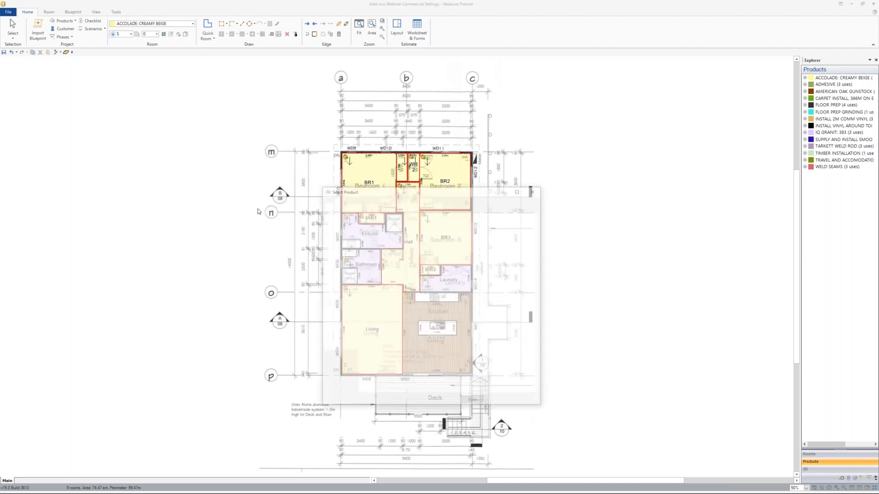
pyautogui.doubleClick(388, 241)
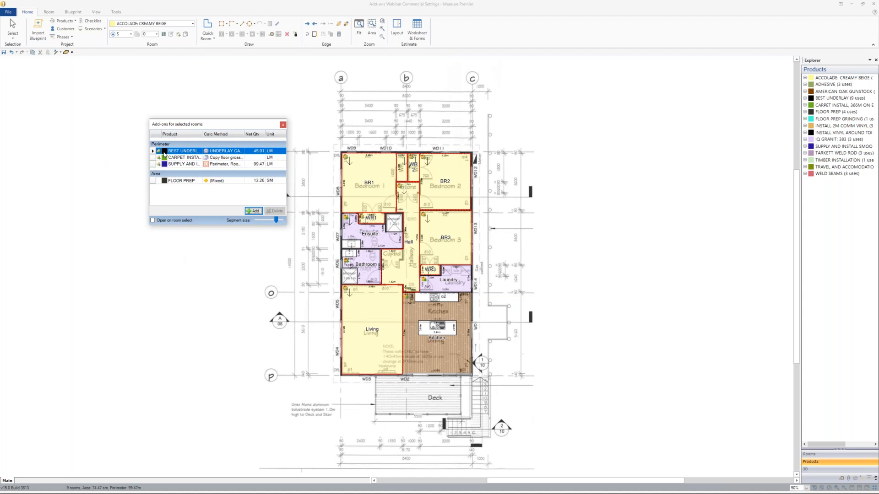
pyautogui.click(282, 125)
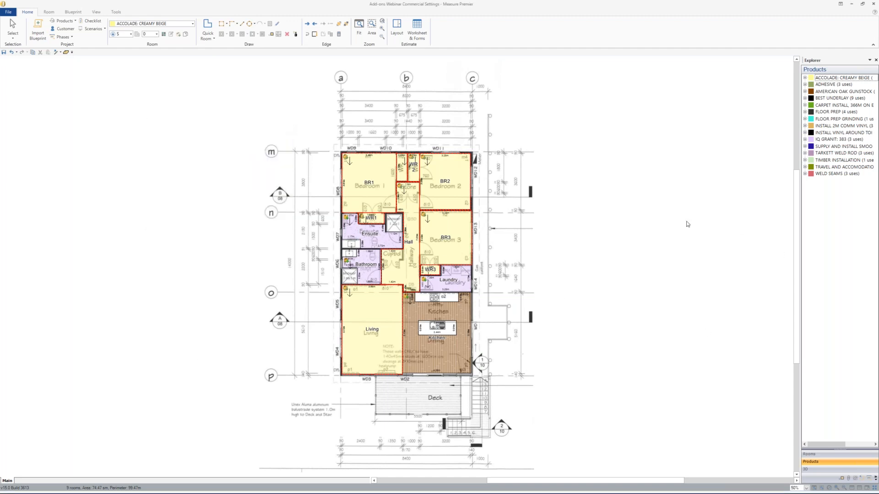
pyautogui.click(169, 274)
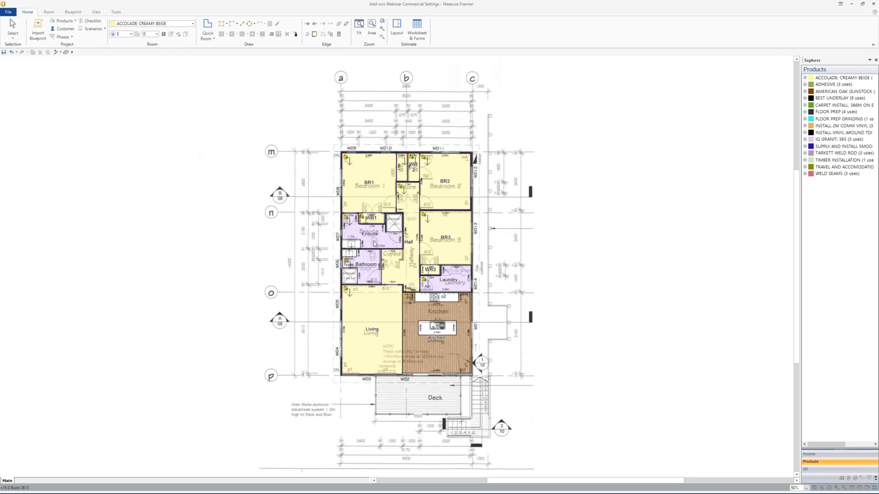
# Add the Counter tool to the Quick Access Toolbar
pyautogui.click(116, 12)
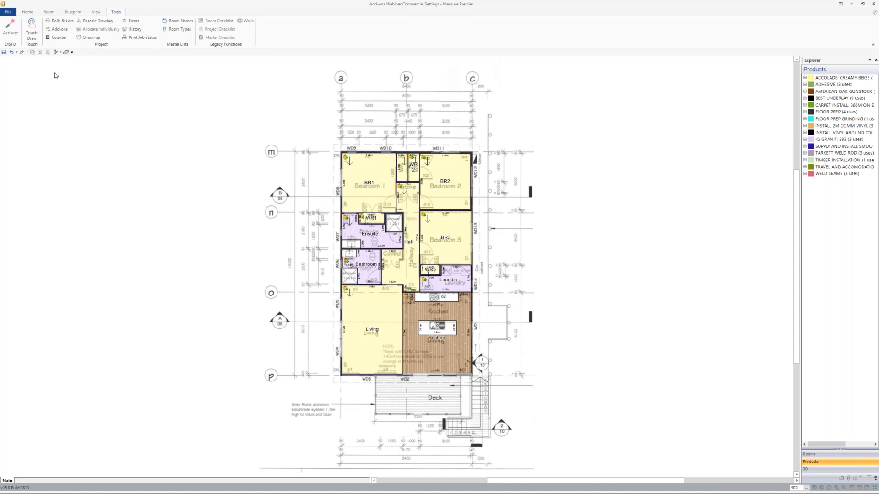
pyautogui.rightClick(56, 40)
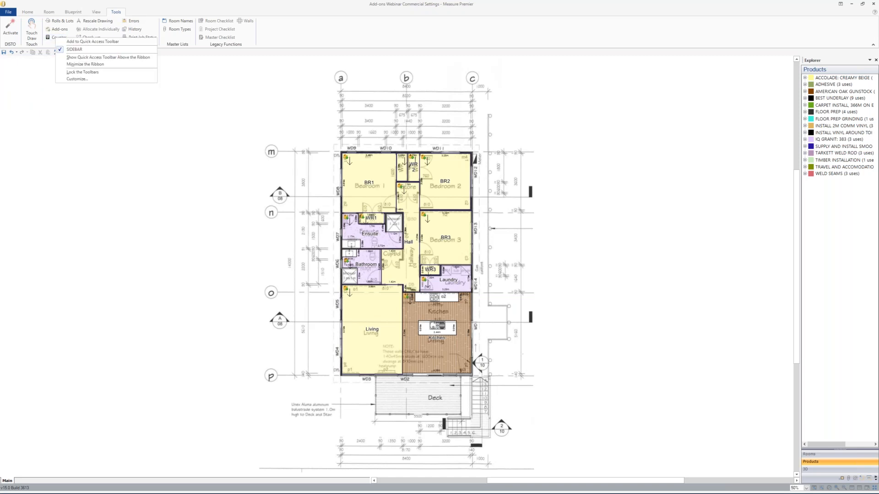
pyautogui.click(91, 41)
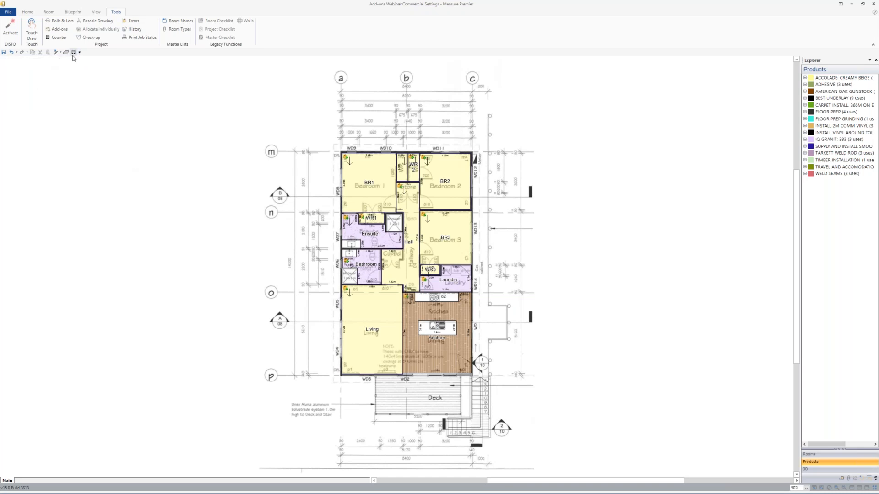
# Start the Counter and place one count marker each in the Ensuite and the Bathroom
pyautogui.click(74, 52)
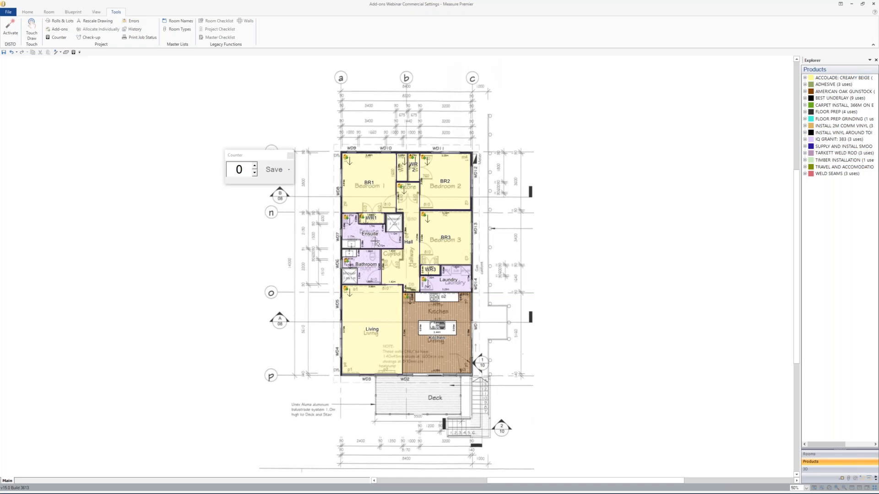
pyautogui.click(375, 242)
pyautogui.click(372, 255)
# Try to save the count as a new sheet add-on using the INSTALL VINYL AROUND TOILET service, then cancel it and close the Counter
pyautogui.click(287, 170)
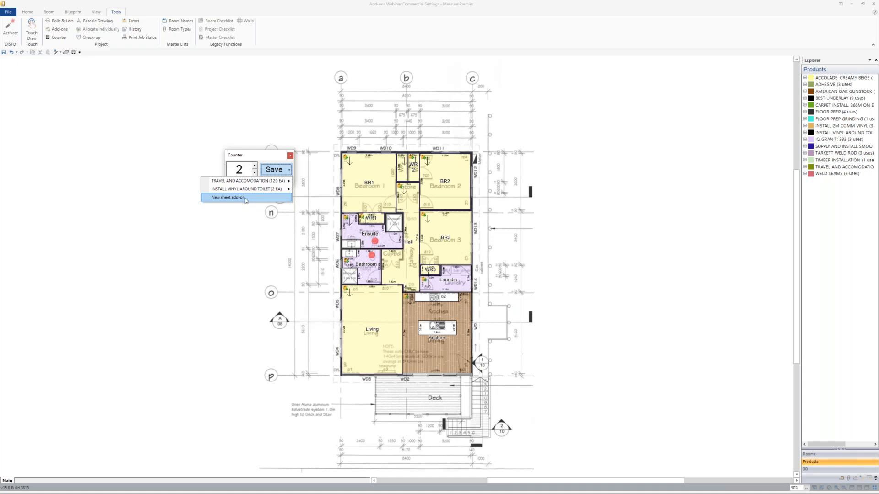
pyautogui.click(245, 199)
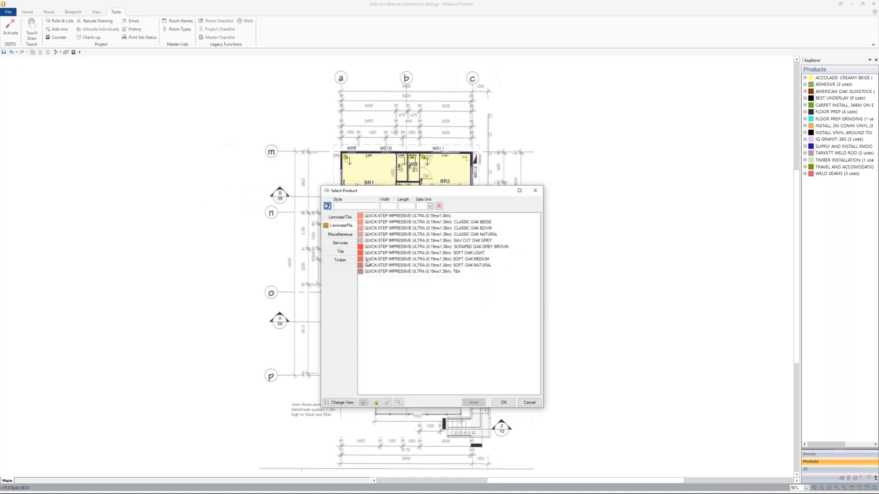
pyautogui.click(350, 246)
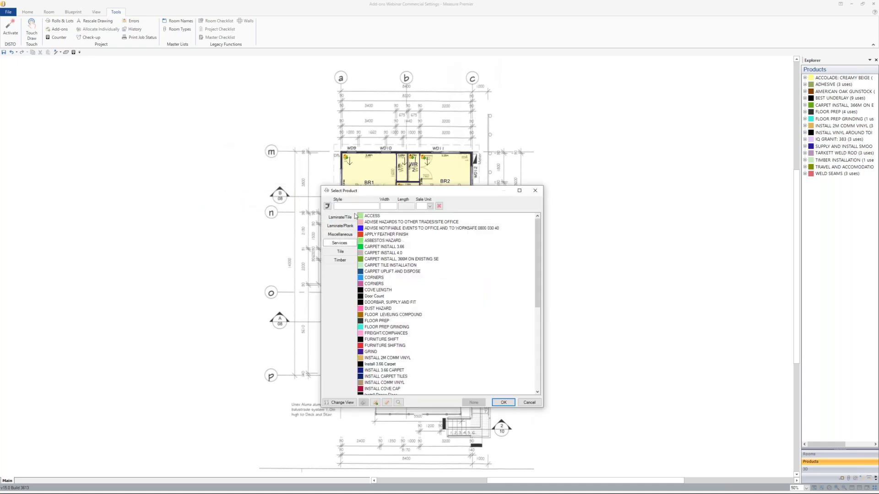
pyautogui.write('TOILE')
pyautogui.click(383, 206)
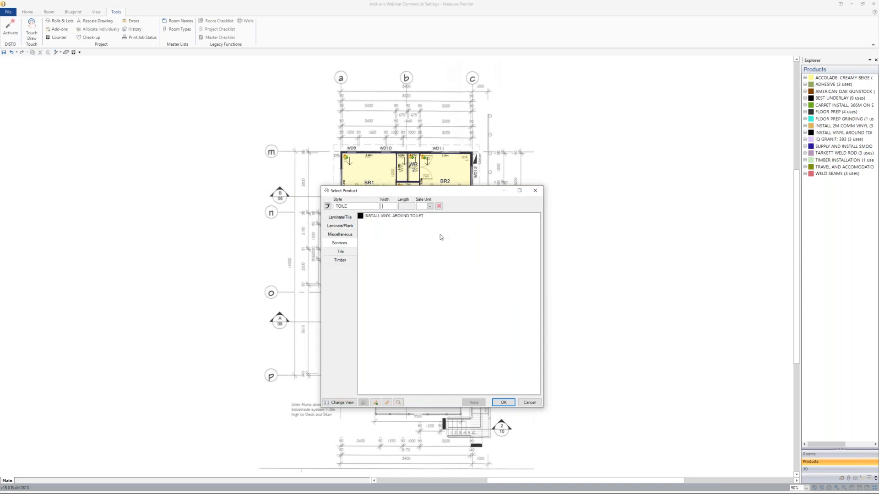
pyautogui.click(396, 218)
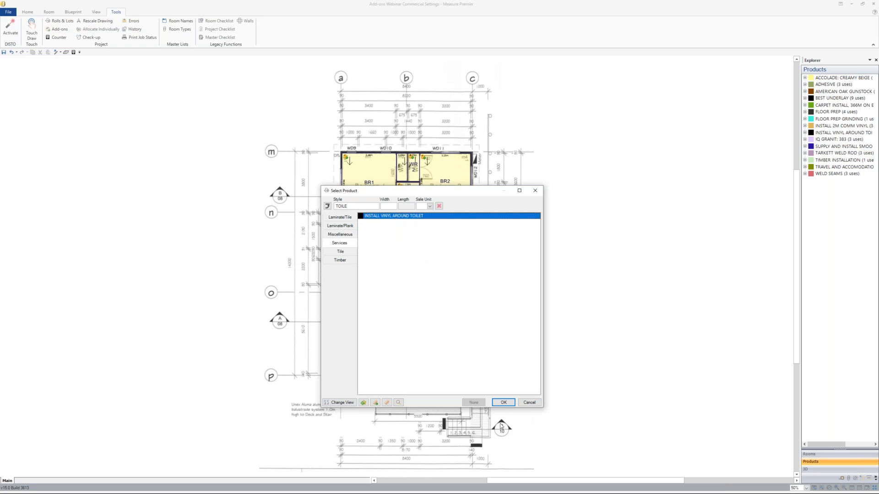
pyautogui.click(508, 404)
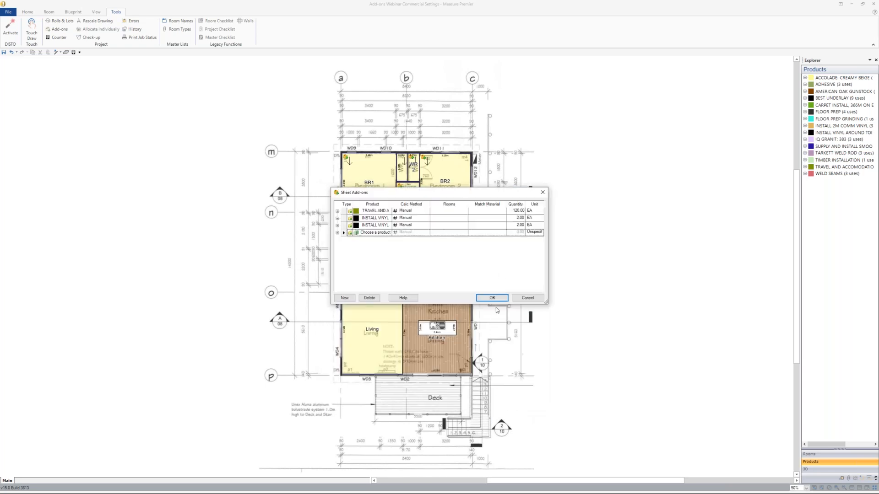
pyautogui.click(527, 298)
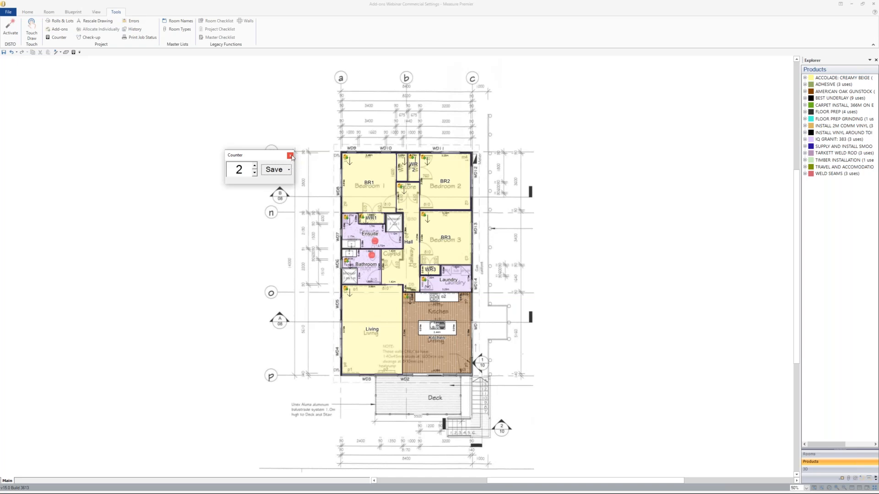
pyautogui.click(291, 156)
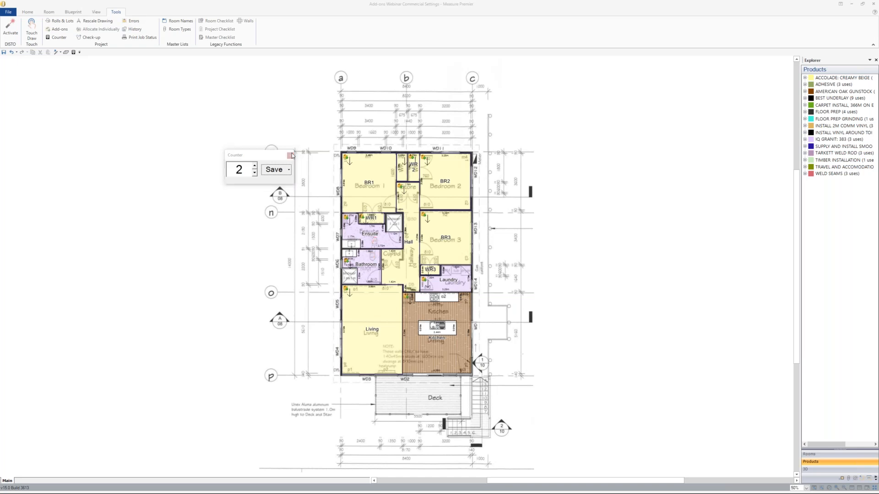
# Start a new count with one marker each in BR1, BR2, BR3, Hall and Living and two in the Kitchen
pyautogui.click(73, 52)
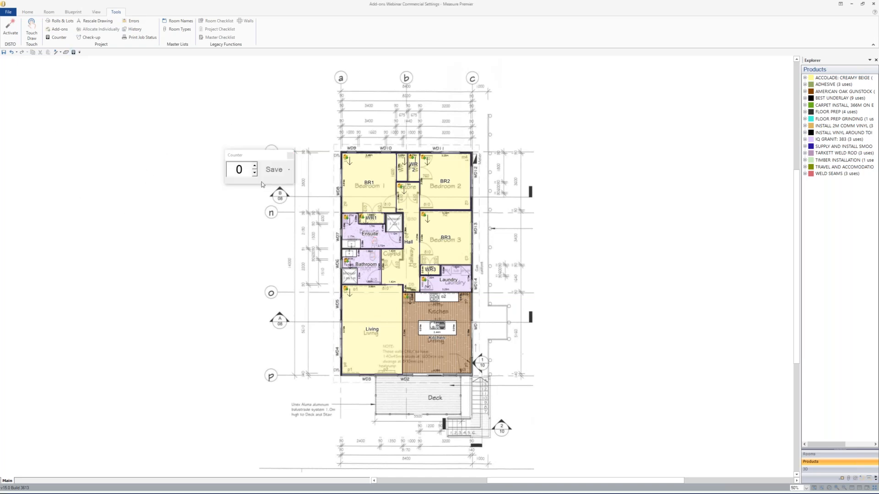
pyautogui.click(362, 164)
pyautogui.click(451, 164)
pyautogui.click(446, 232)
pyautogui.click(412, 209)
pyautogui.click(377, 308)
pyautogui.click(425, 317)
pyautogui.click(419, 363)
# Close the Counter without saving the count to an add-on and place the count on the clipboard
pyautogui.click(289, 171)
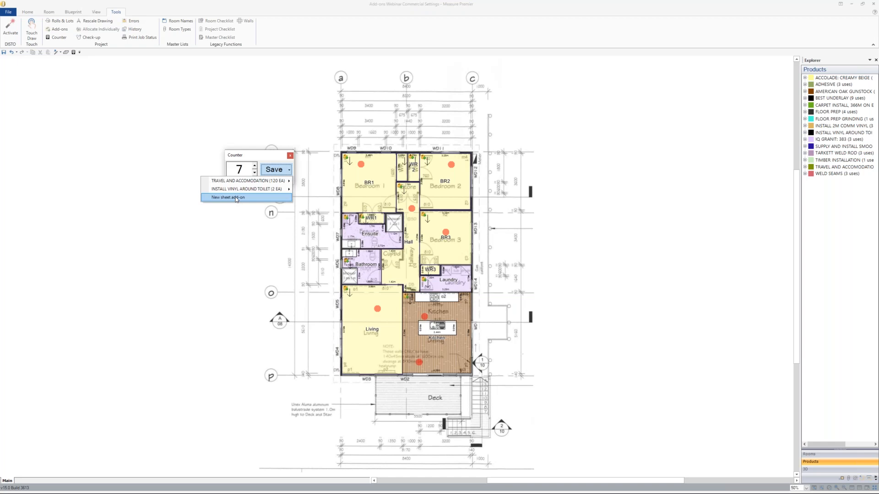
pyautogui.click(291, 156)
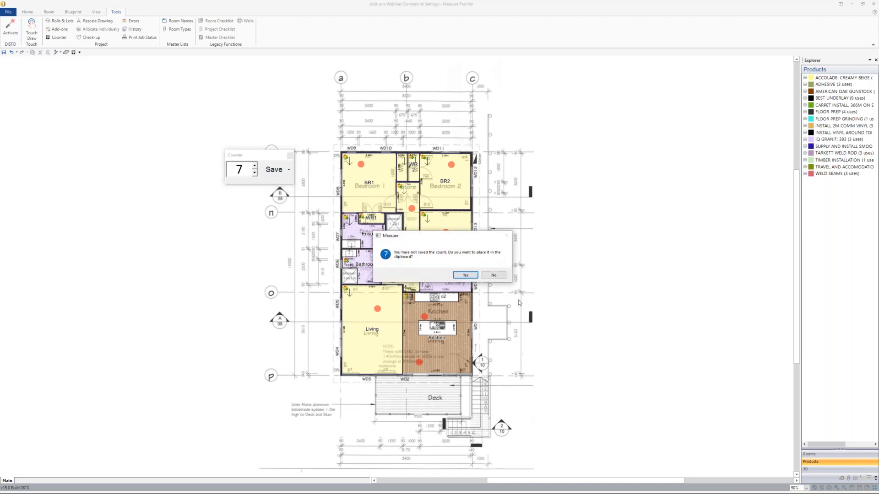
pyautogui.click(466, 275)
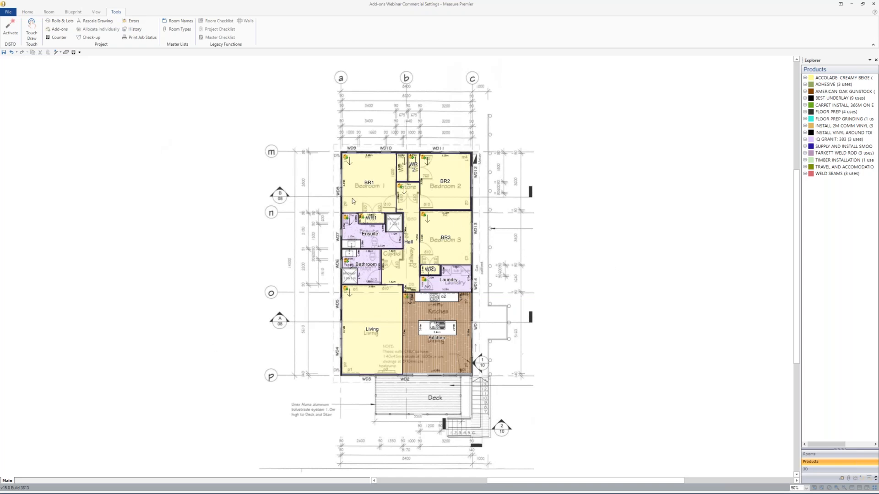
# Delete the BEST UNDERLAY add-on from room BR1 and close its add-ons
pyautogui.click(357, 181)
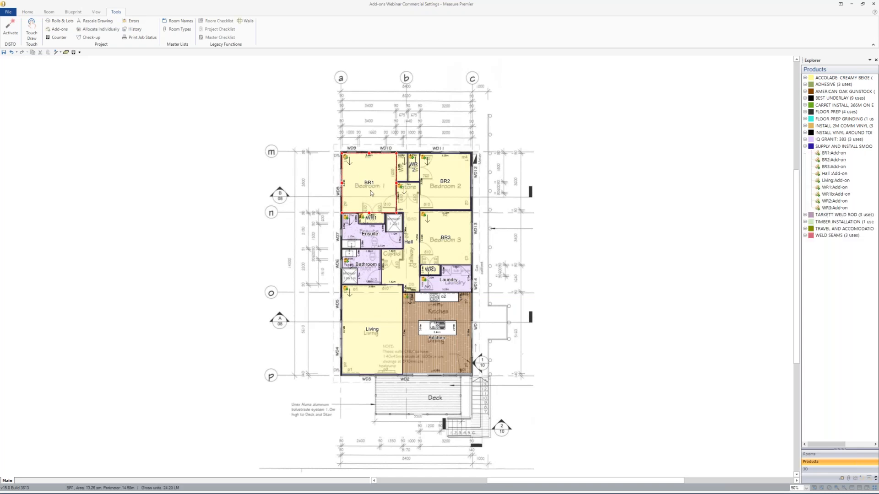
pyautogui.rightClick(367, 179)
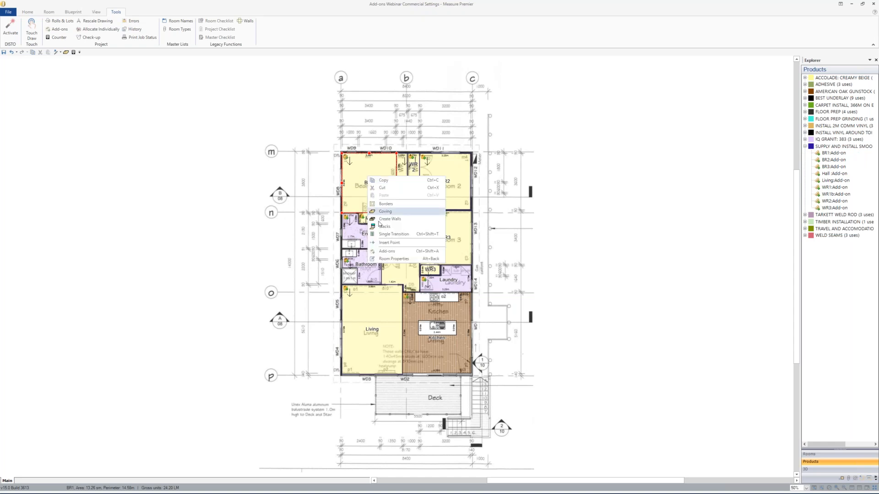
pyautogui.click(386, 253)
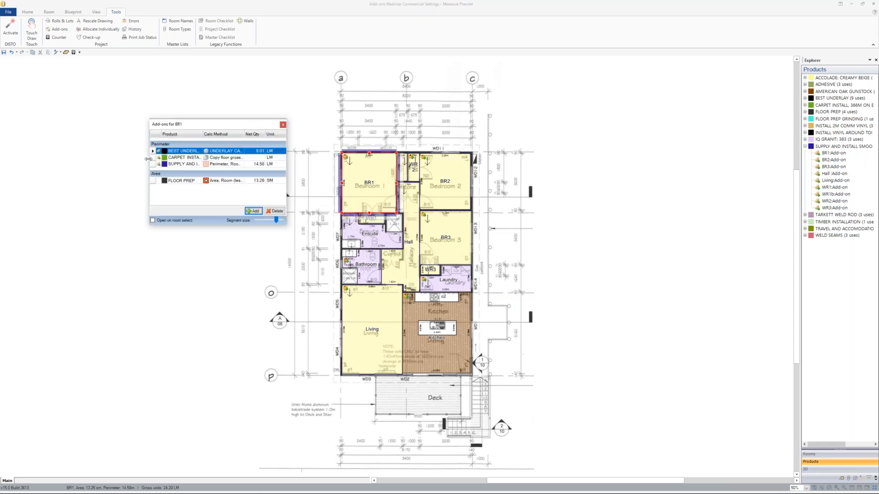
pyautogui.click(276, 211)
pyautogui.click(283, 125)
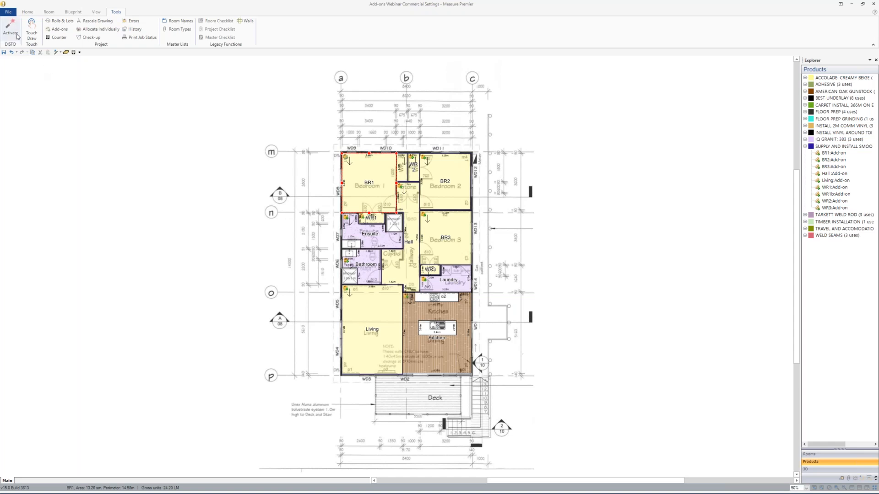
# Open the product list at the Miscellaneous products and clear the TOILE style filter
pyautogui.click(29, 12)
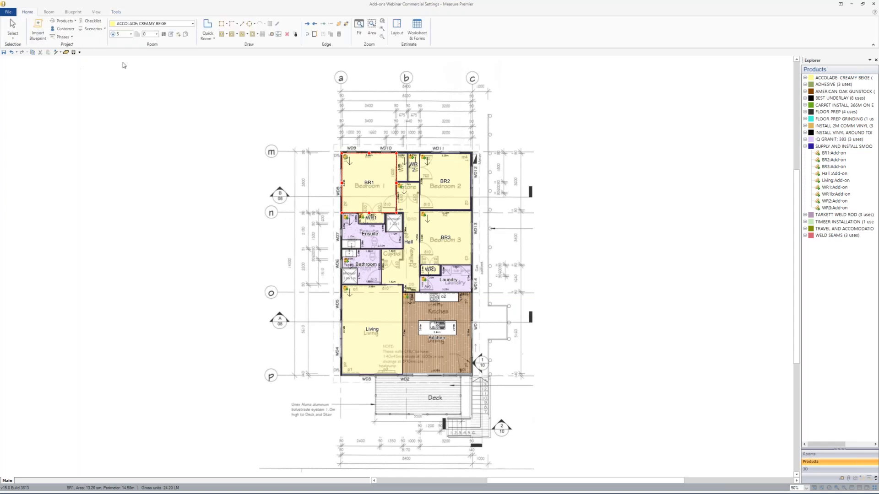
pyautogui.click(69, 23)
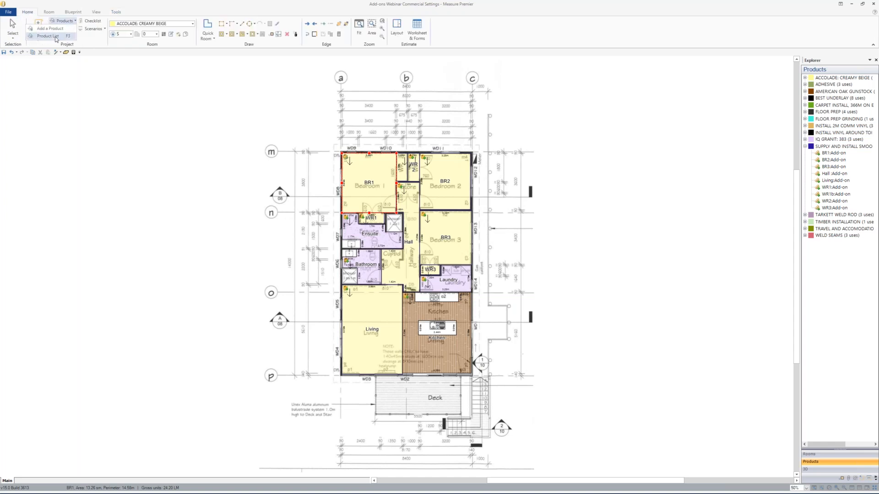
pyautogui.click(55, 37)
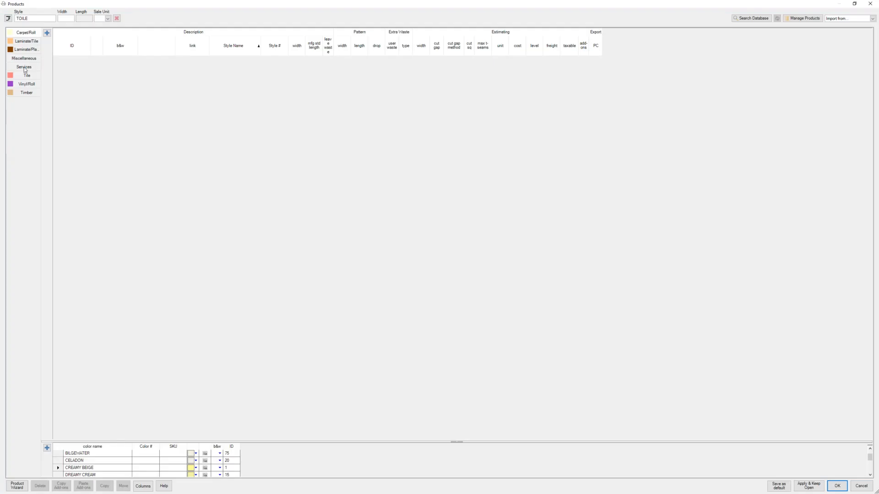
pyautogui.click(25, 60)
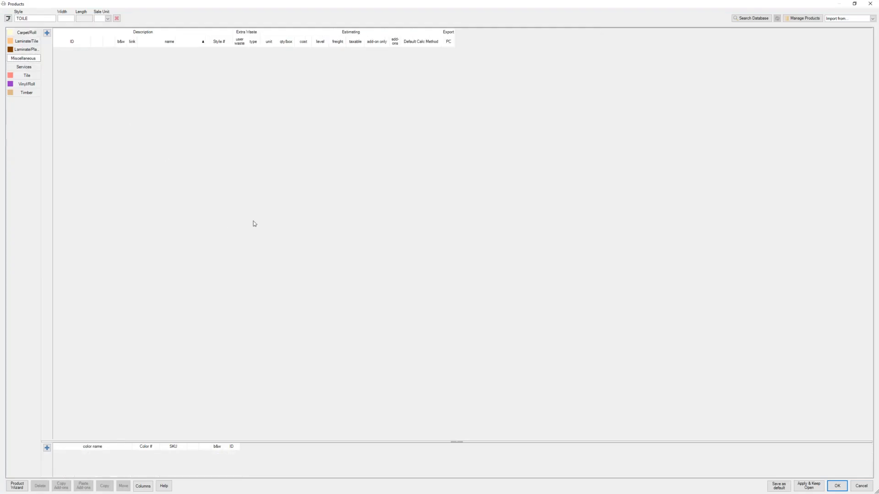
pyautogui.click(116, 18)
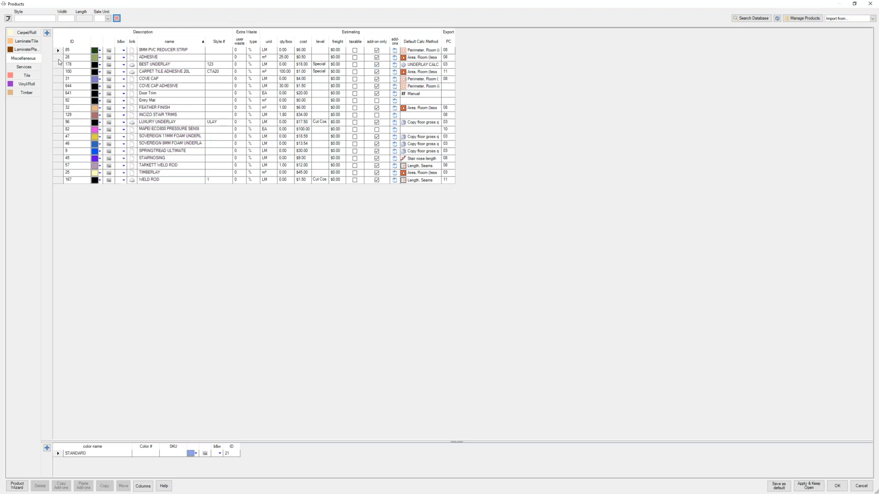
# Open the default calculation method choices for ADHESIVE and examine the area, perimeter and stairs methods, including stair nose length and step count
pyautogui.click(423, 57)
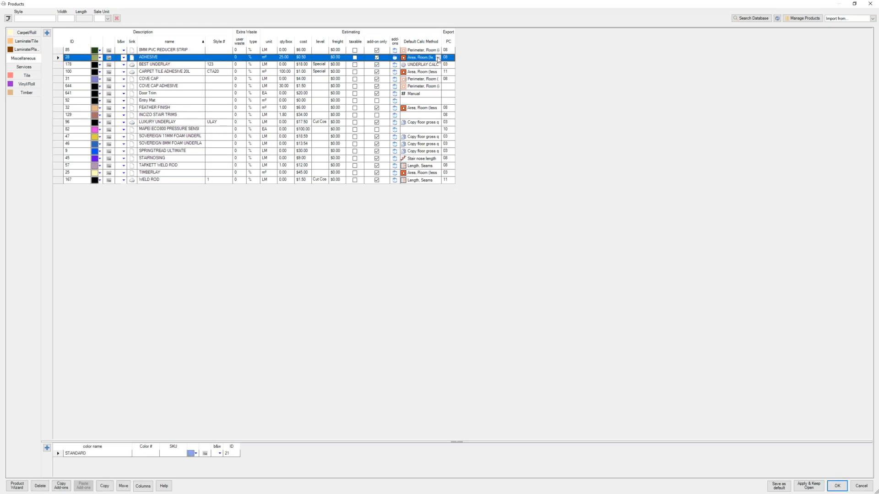
pyautogui.click(438, 58)
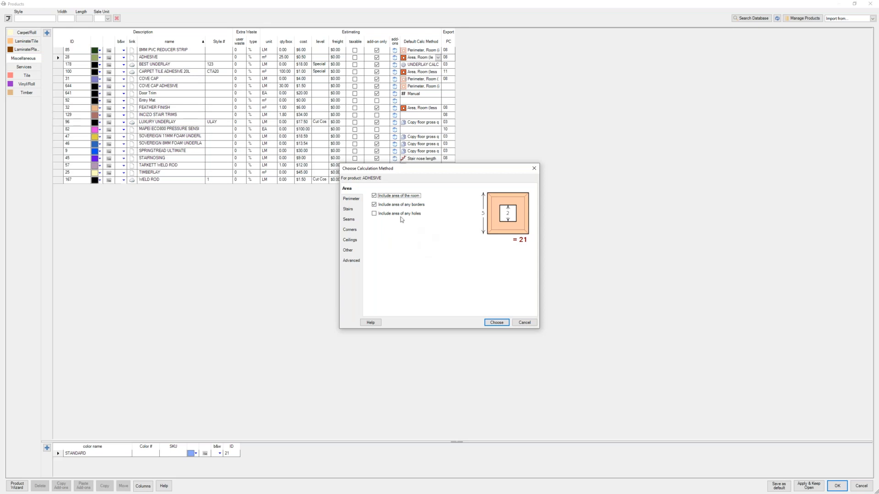
pyautogui.click(351, 199)
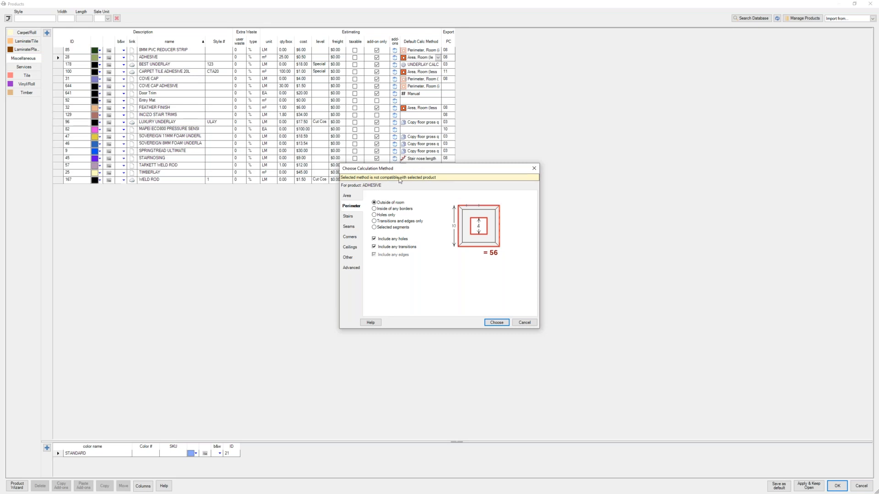
pyautogui.click(354, 219)
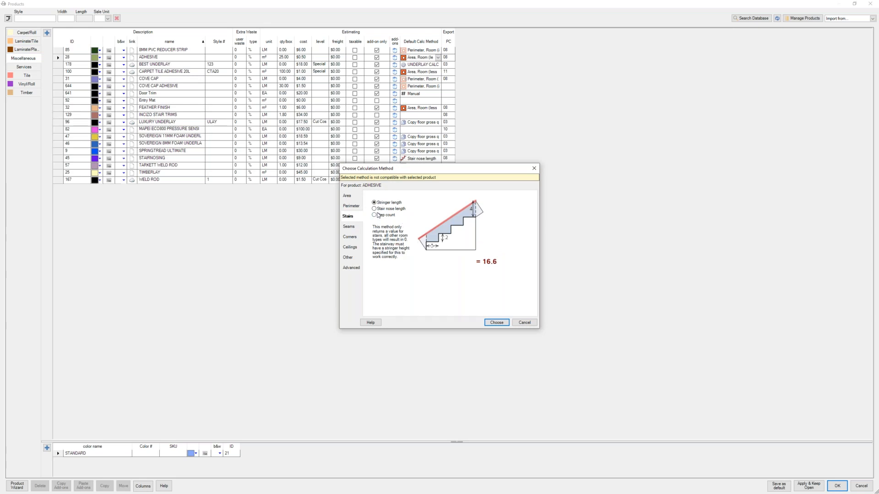
pyautogui.click(375, 210)
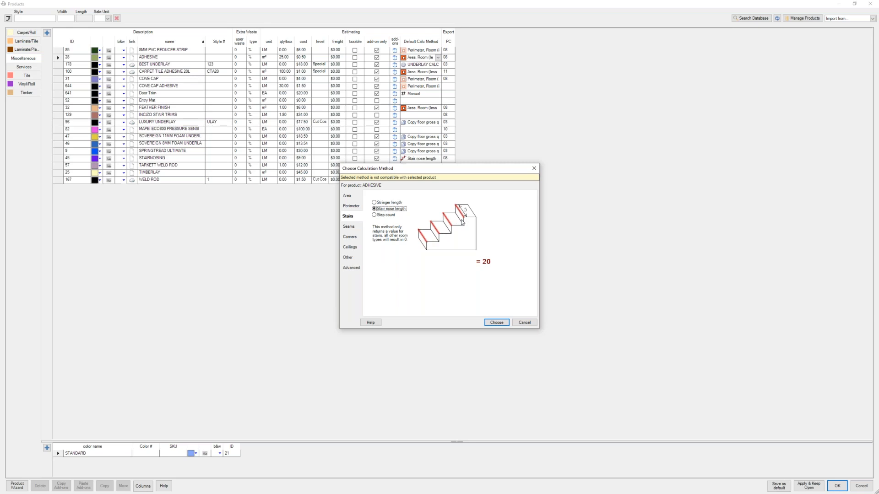
pyautogui.click(374, 215)
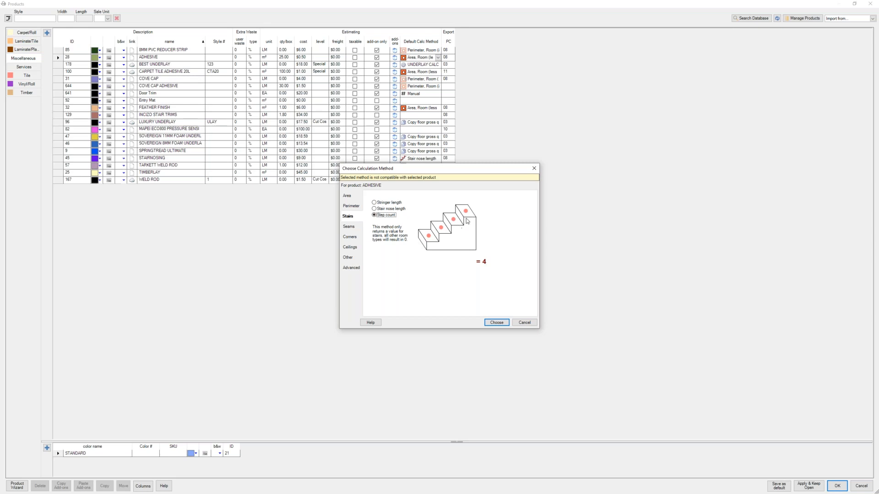
# Examine the seam and corner calculation methods, including border seams, coving corner weld seams, and inside and outside corner counts
pyautogui.click(355, 229)
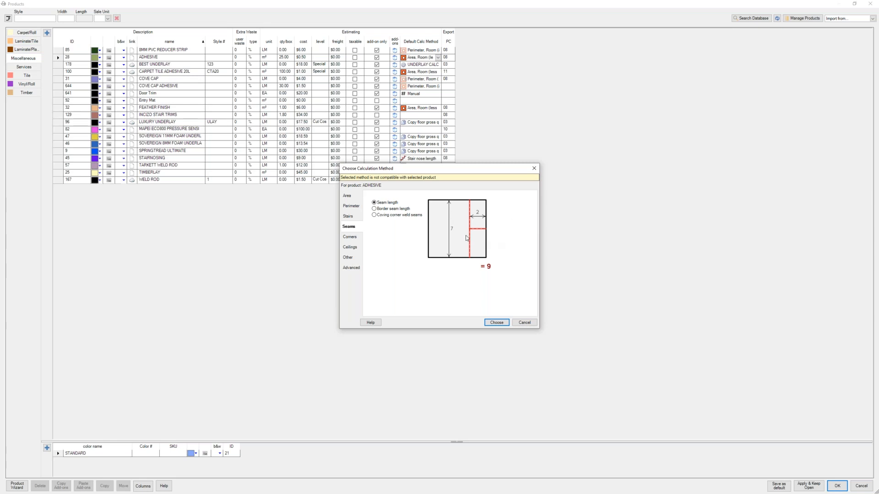
pyautogui.click(392, 210)
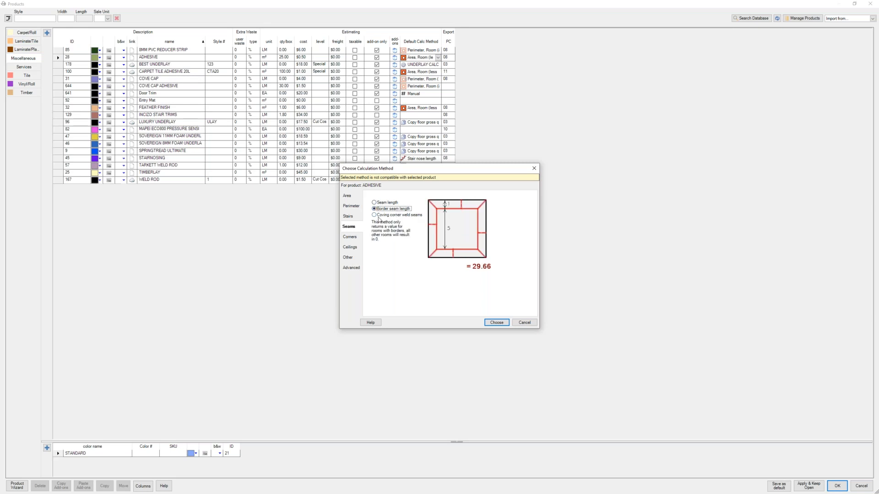
pyautogui.click(377, 216)
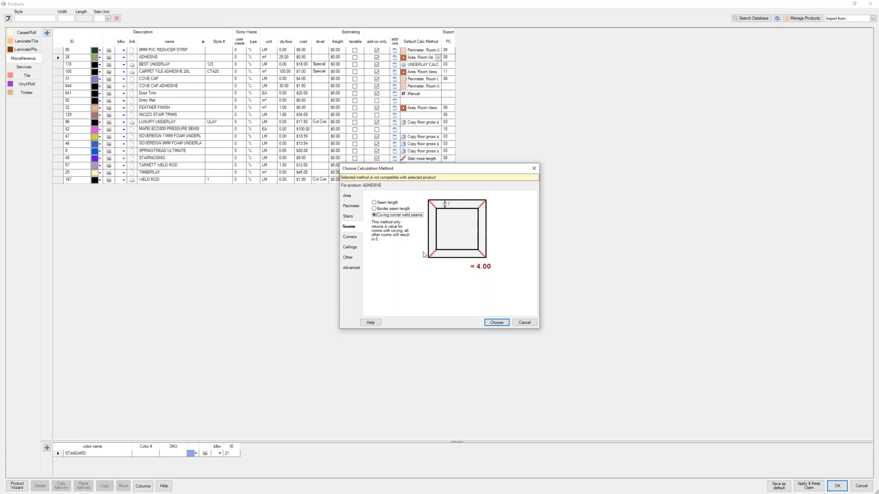
pyautogui.click(355, 238)
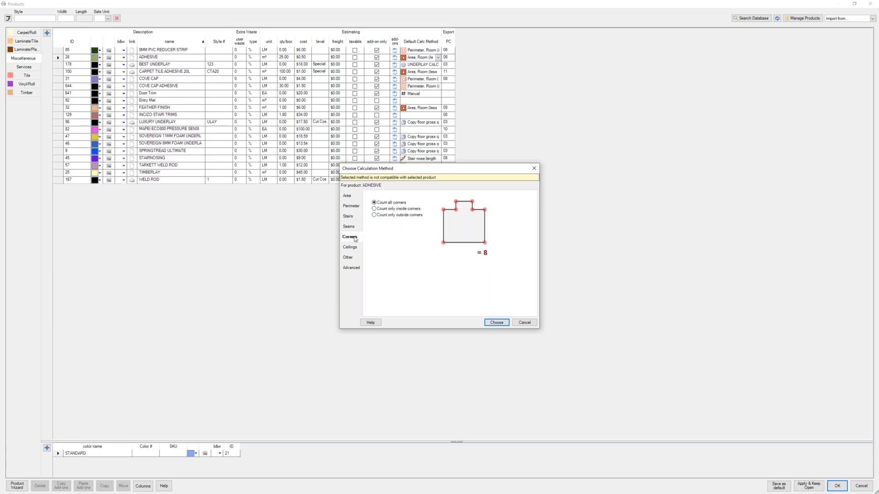
pyautogui.click(390, 210)
pyautogui.click(375, 215)
pyautogui.click(374, 209)
# Examine the Manual and Copy floor gross quantity methods and the list of advanced custom formulas
pyautogui.click(350, 259)
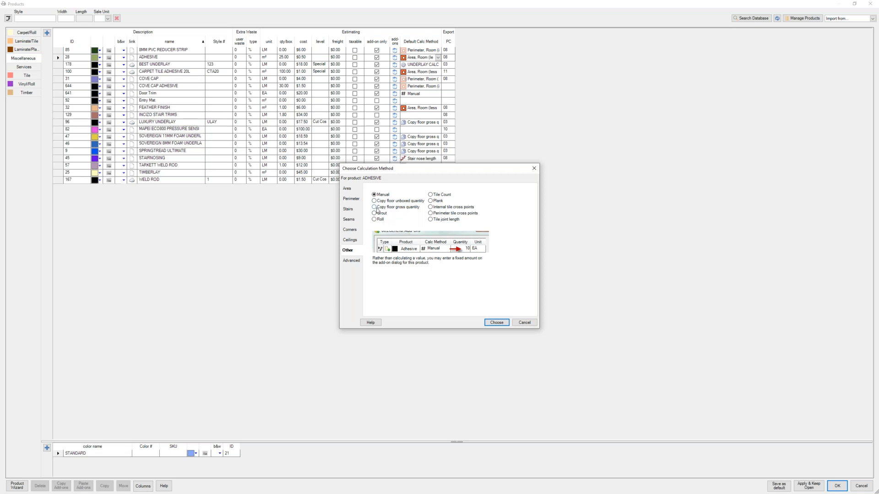
pyautogui.click(374, 207)
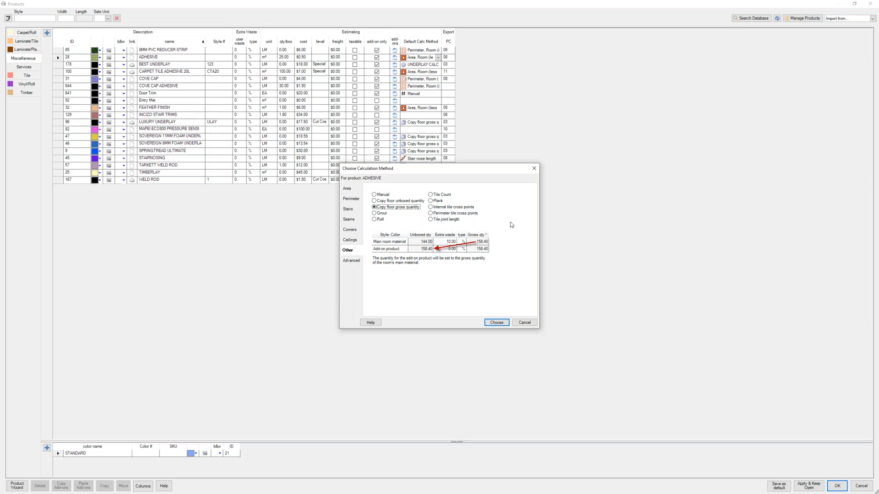
pyautogui.click(351, 262)
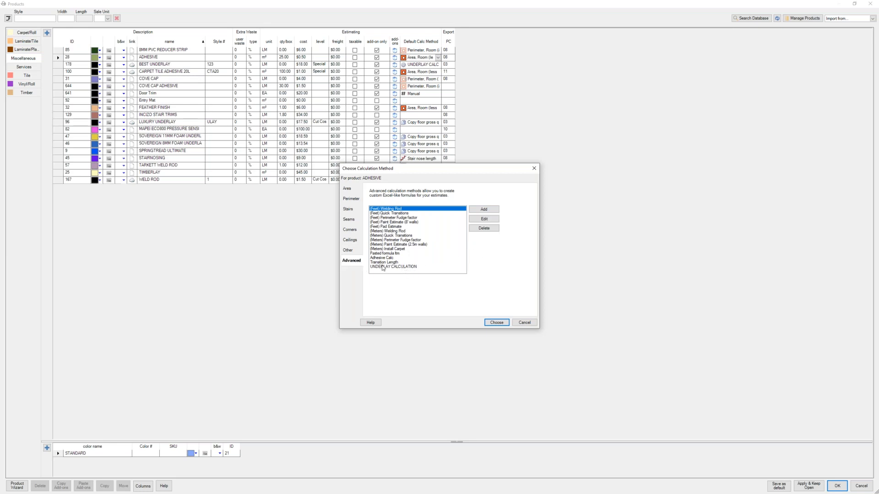
# Examine the UNDERLAY CALCULATION advanced formula and try to delete it from the list of calculation methods
pyautogui.click(419, 266)
pyautogui.click(486, 219)
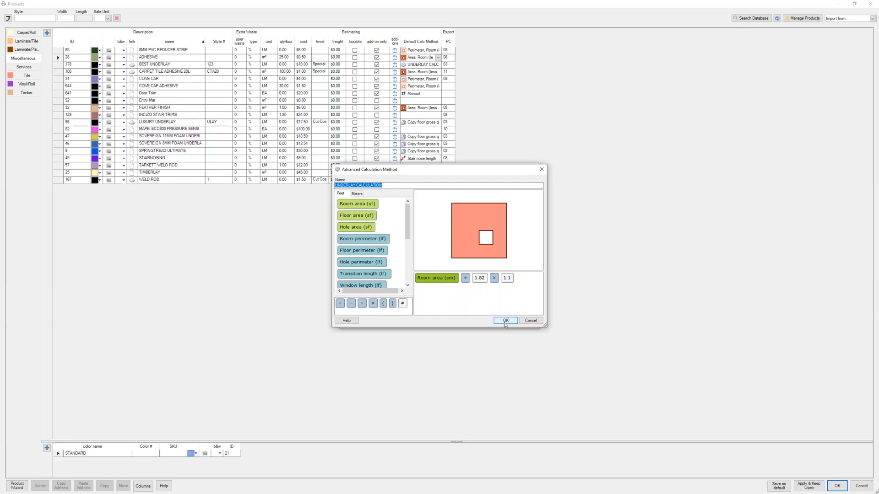
pyautogui.click(531, 321)
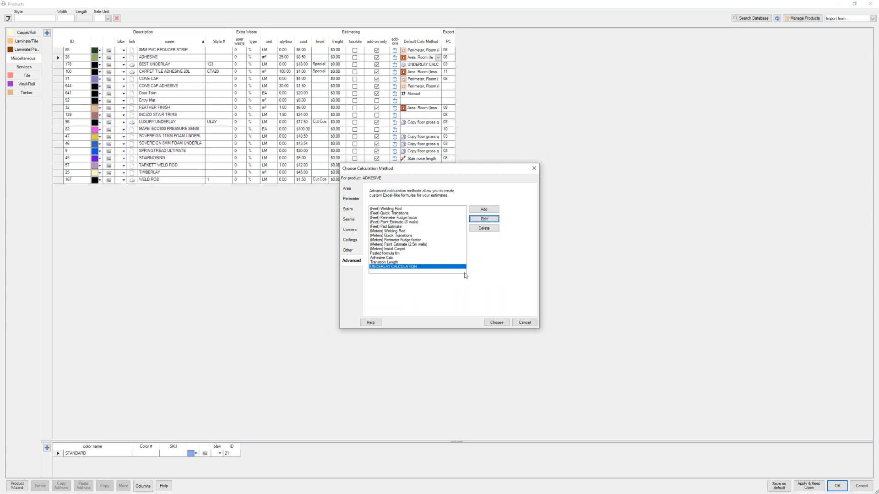
pyautogui.click(495, 230)
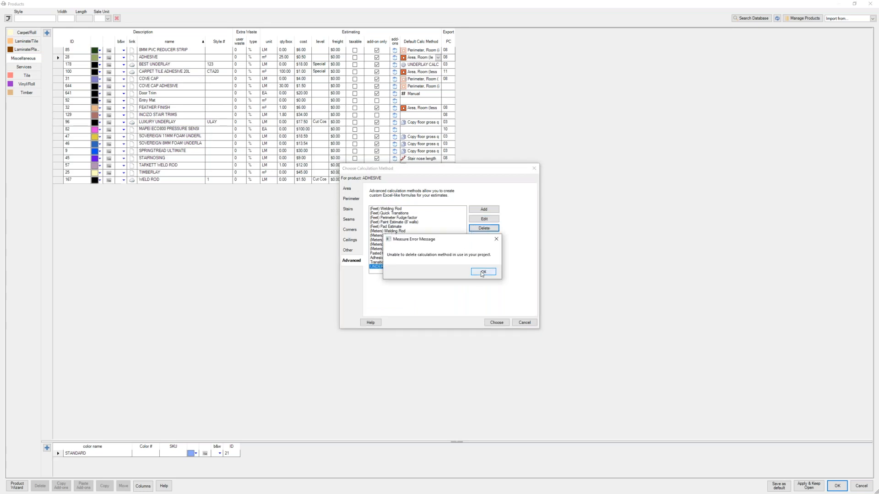
pyautogui.press('Return')
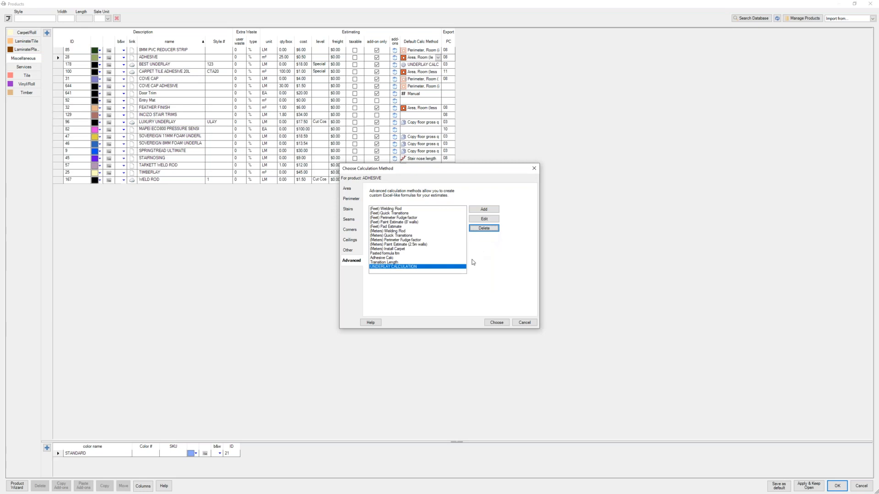
# Examine the area, length, seam and tile variables available for the UNDERLAY CALCULATION formula and leave the product list without saving
pyautogui.click(442, 267)
pyautogui.click(485, 219)
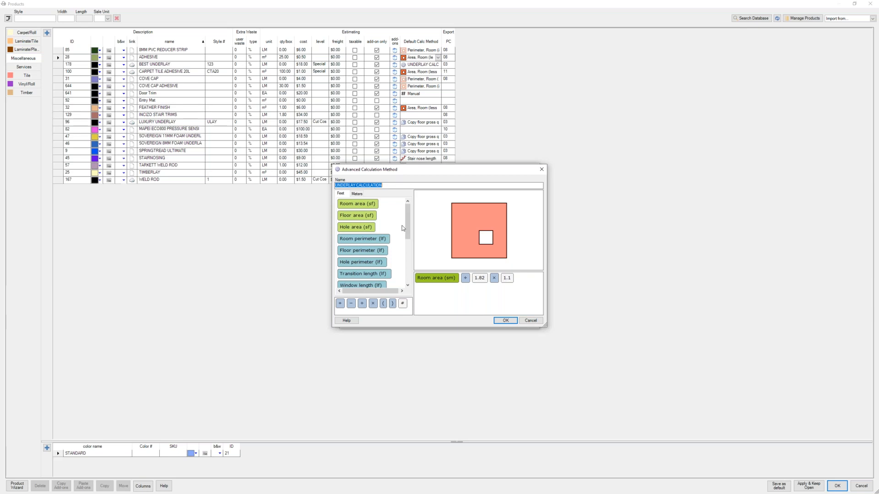
pyautogui.moveTo(408, 225); pyautogui.dragTo(408, 268)
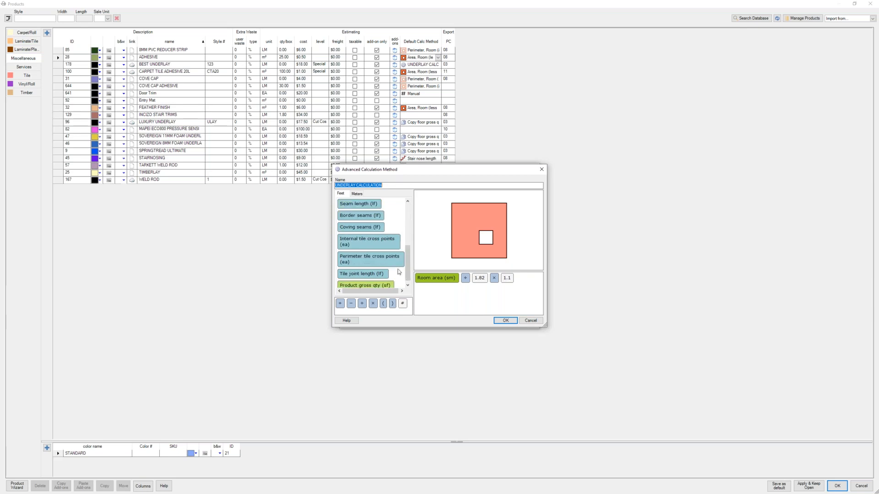
pyautogui.scroll(2, 383, 275)
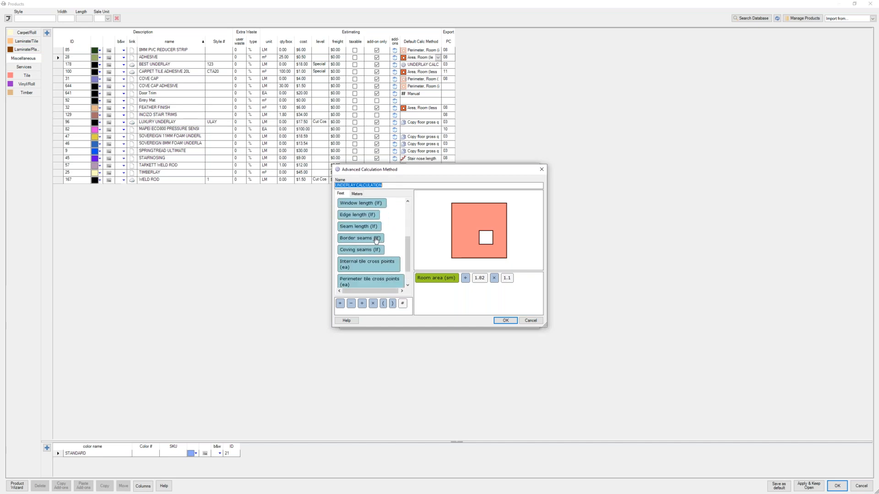
pyautogui.scroll(2, 377, 251)
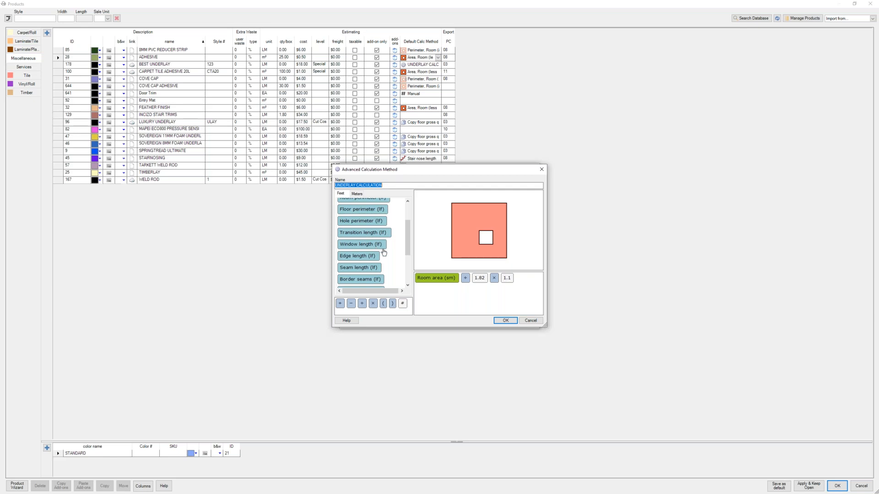
pyautogui.click(530, 321)
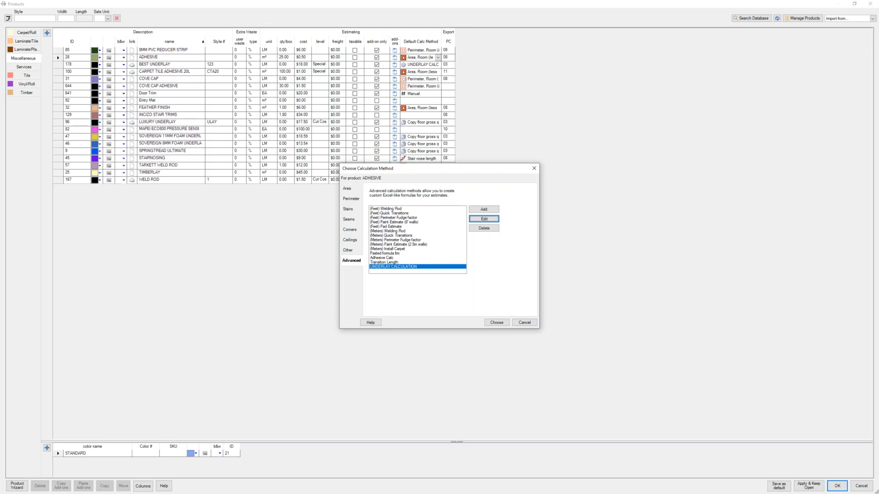
pyautogui.click(530, 323)
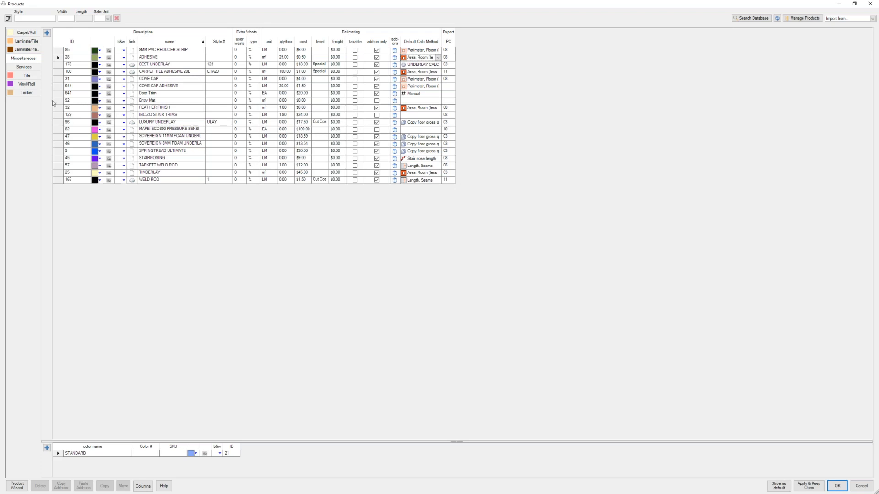
pyautogui.click(869, 487)
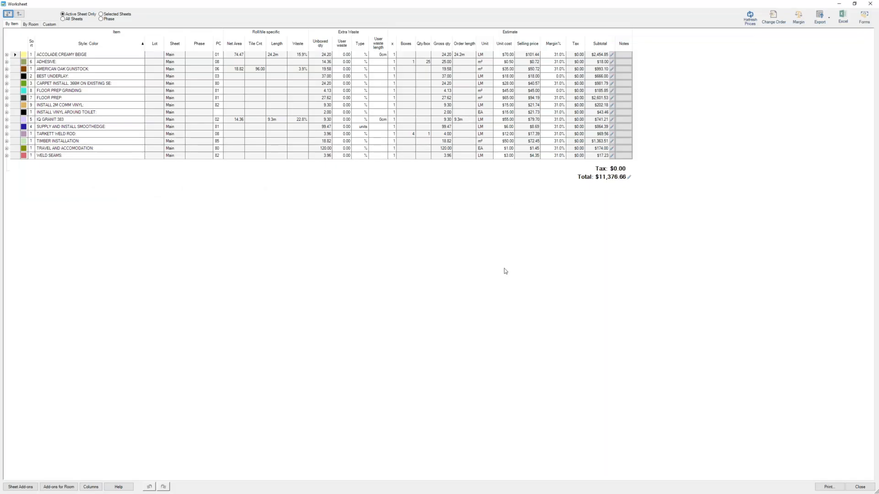
# Set the margin of ACCOLADE CREAMY BEIGE to 0% and apply it to all worksheet items
pyautogui.click(555, 56)
pyautogui.write('0')
pyautogui.press('Return')
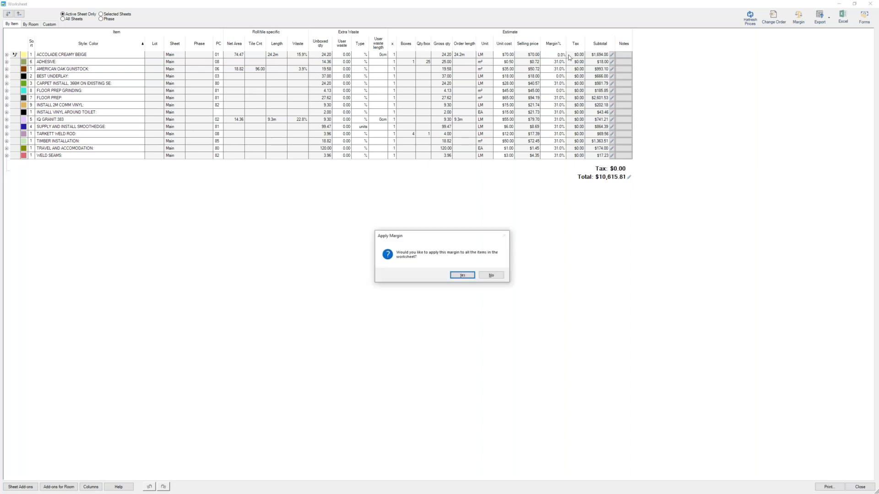
pyautogui.click(453, 278)
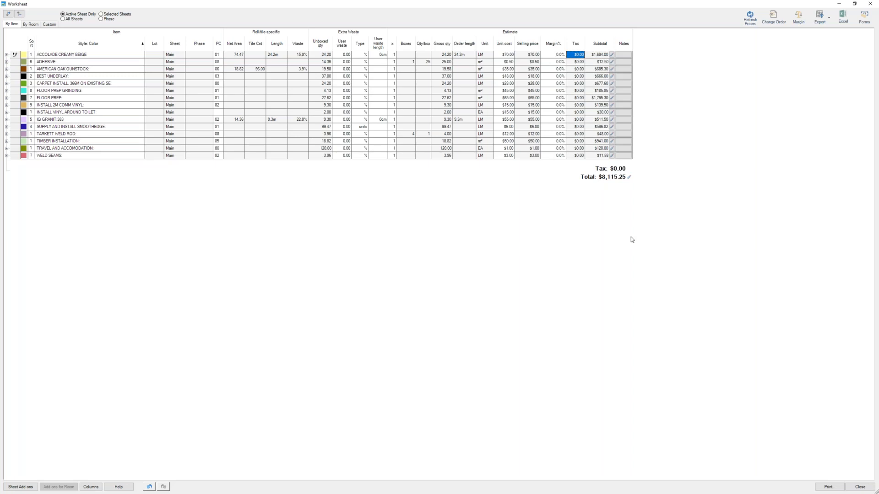
# Set the margin of ACCOLADE CREAMY BEIGE to 25% and apply it to all worksheet items
pyautogui.click(554, 56)
pyautogui.press('Return')
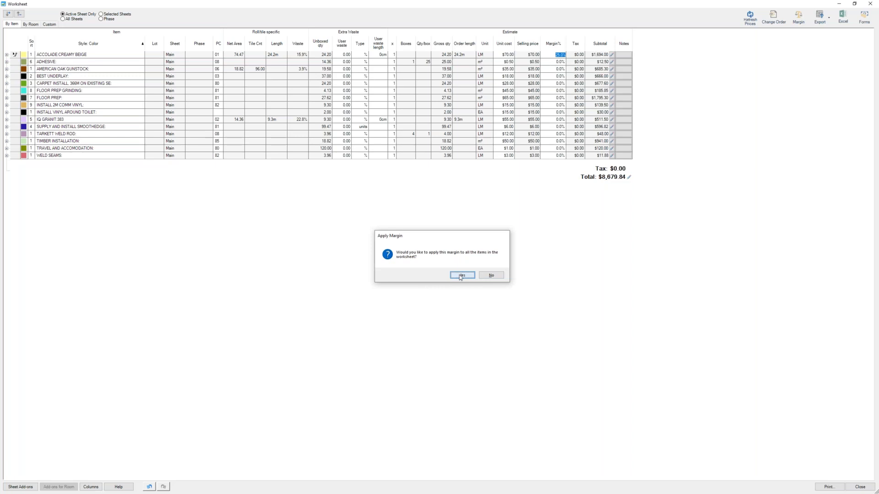
pyautogui.click(462, 275)
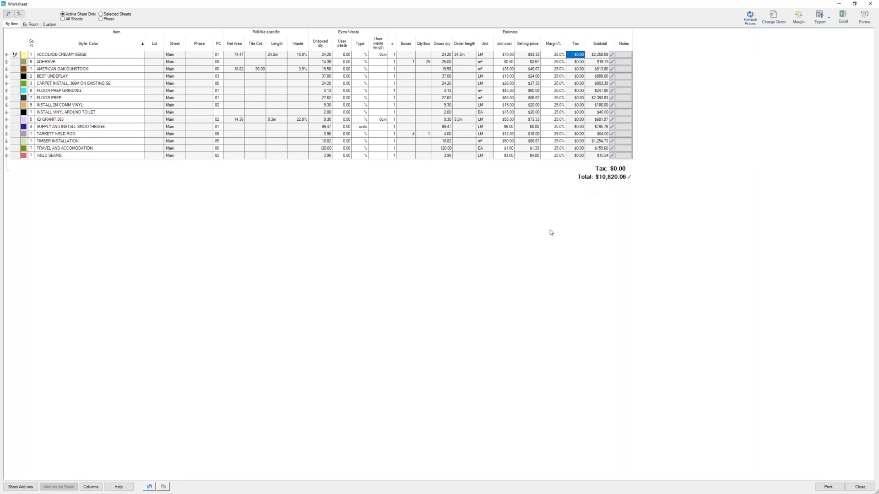
# Open the margin comparison for the worksheet and set the first trial margin to 17.5%
pyautogui.click(799, 20)
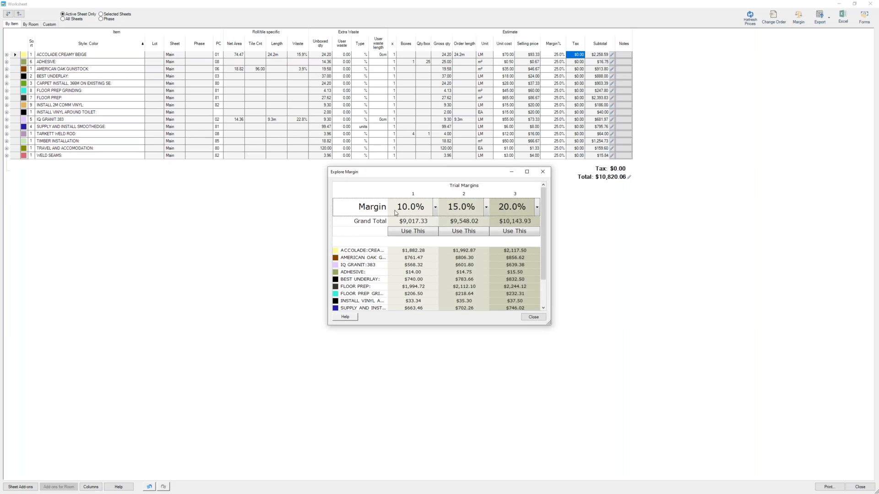
pyautogui.click(396, 212)
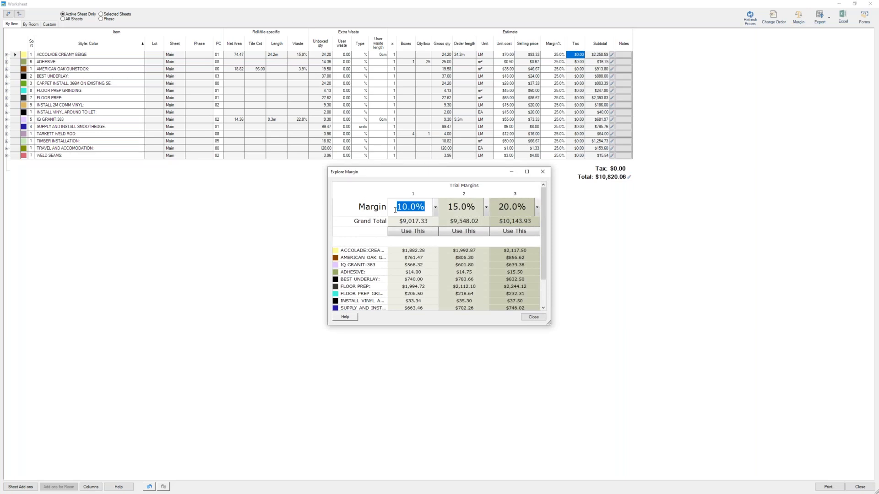
pyautogui.write('17.5')
pyautogui.press('Tab')
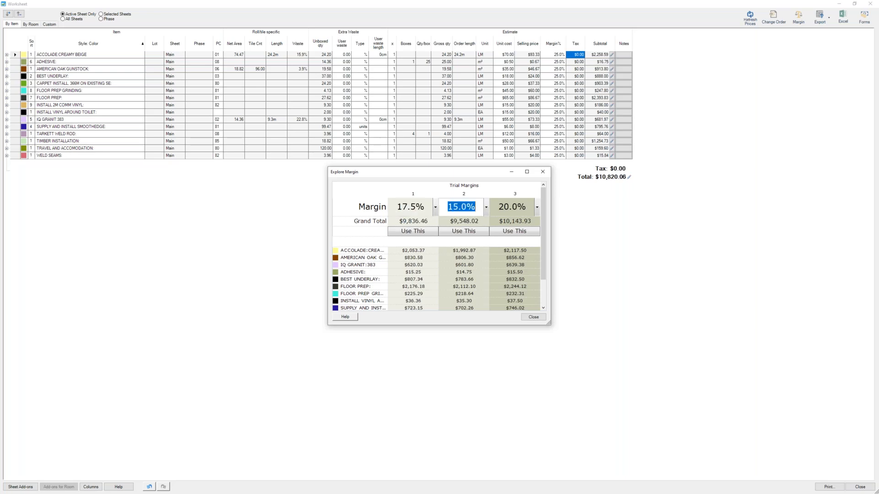
# Set the second trial margin to 20% and the third to 28%, and apply the 28% margin to the worksheet
pyautogui.write('15')
pyautogui.press('BackSpace')
pyautogui.press('BackSpace')
pyautogui.write('20')
pyautogui.press('BackSpace')
pyautogui.press('BackSpace')
pyautogui.press('BackSpace')
pyautogui.write('20')
pyautogui.press('Tab')
pyautogui.write('28')
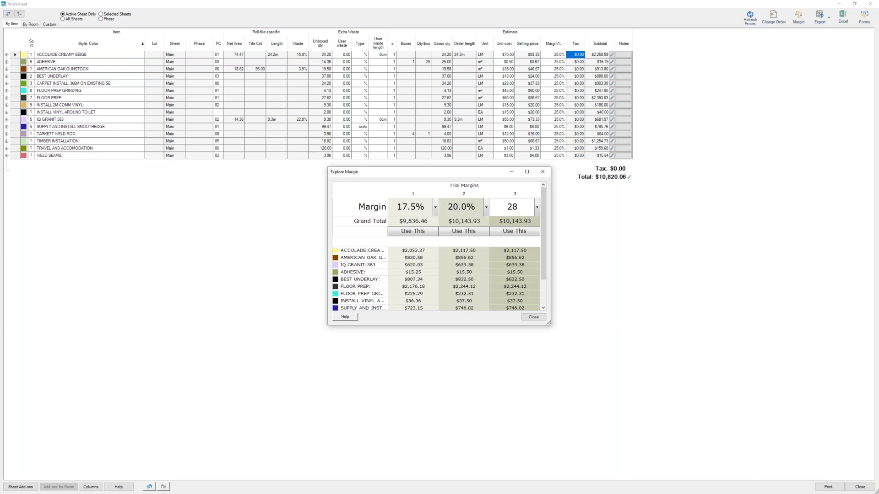
pyautogui.press('Tab')
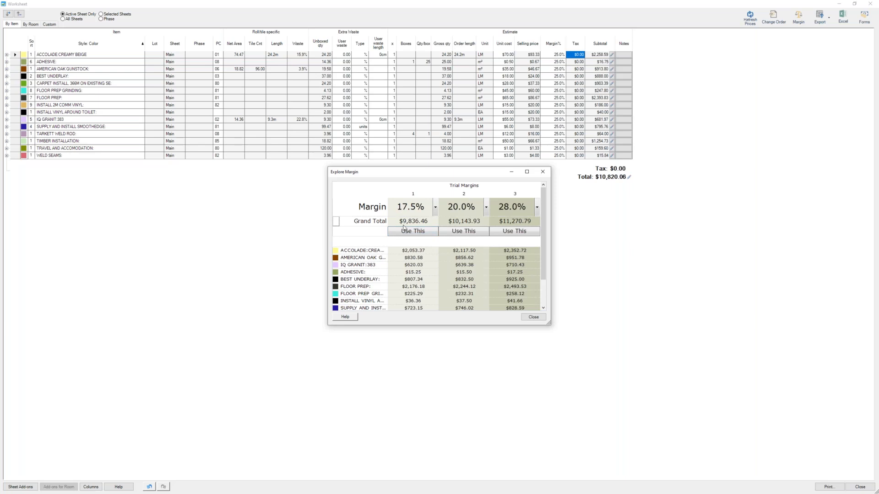
pyautogui.click(509, 232)
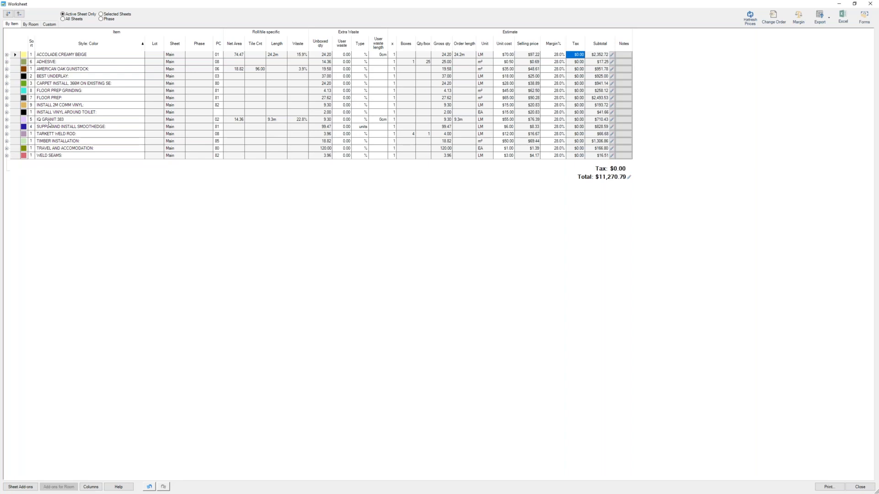
# Set the user waste of the TARKETT WELD ROD item to 10%
pyautogui.click(17, 135)
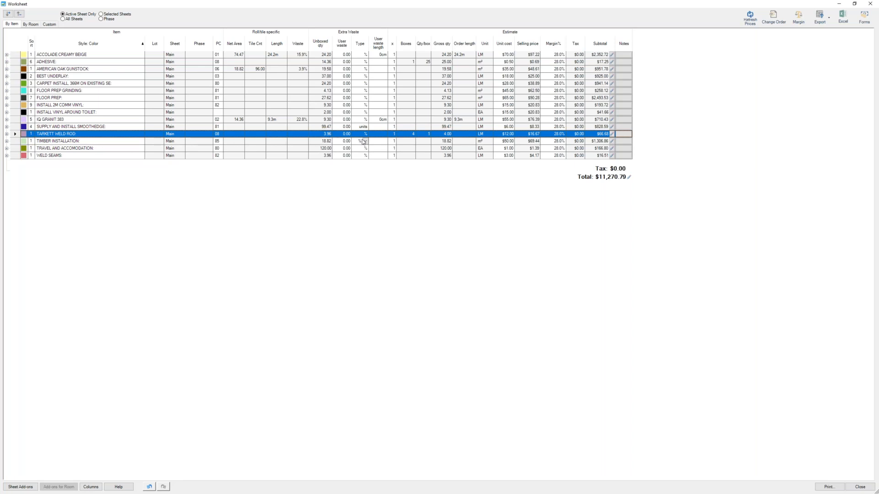
pyautogui.click(344, 134)
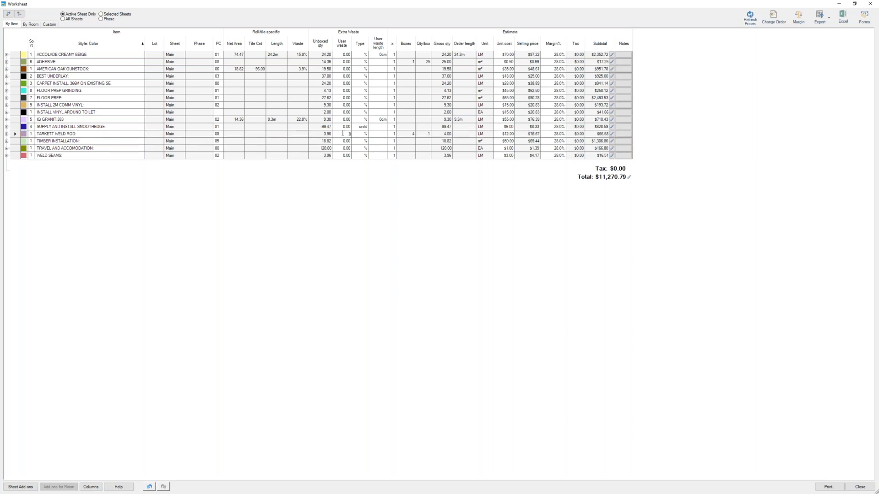
pyautogui.press('Tab')
# Compare the generated form with add-ons hidden and with add-ons under material, and return to the floor plan
pyautogui.click(865, 16)
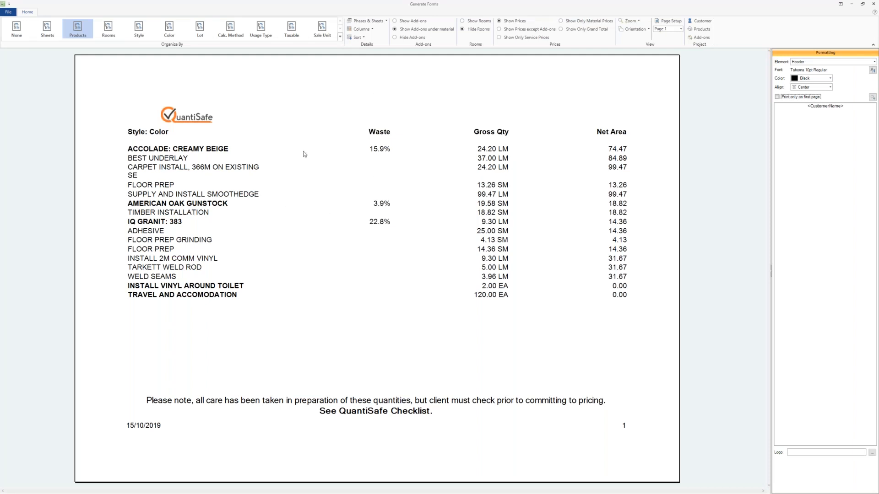
pyautogui.click(394, 28)
pyautogui.click(395, 37)
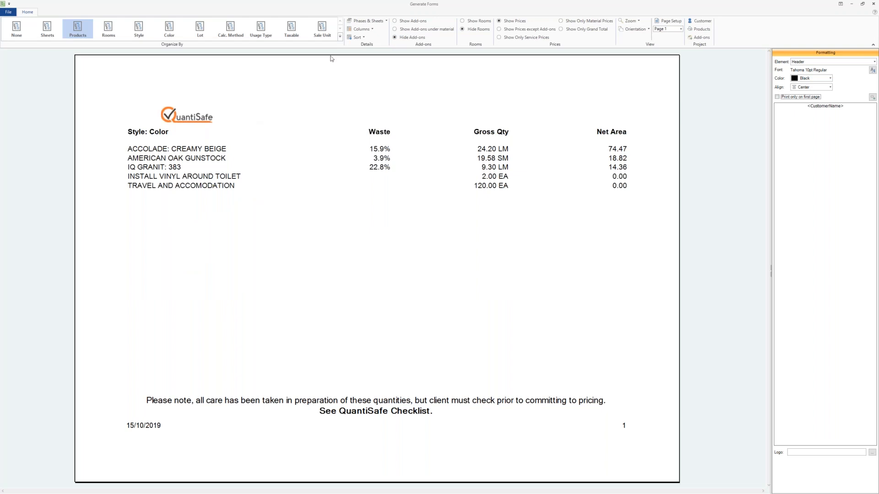
pyautogui.click(396, 29)
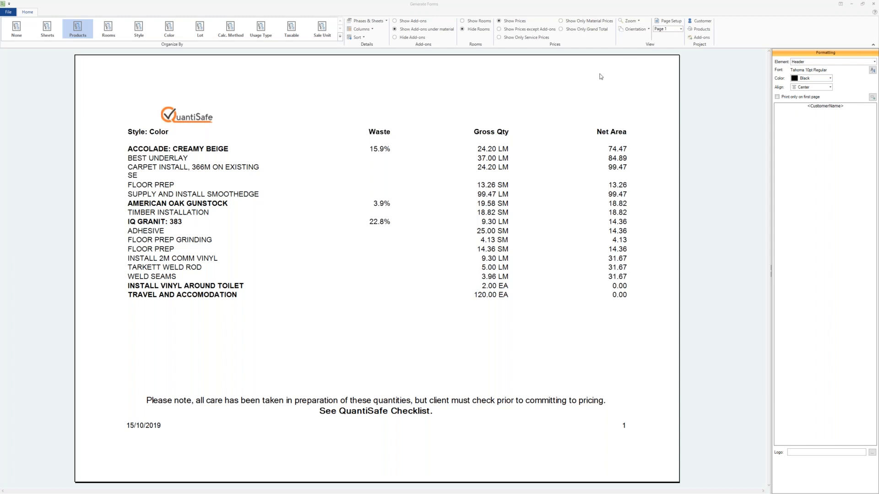
pyautogui.click(875, 5)
pyautogui.click(874, 5)
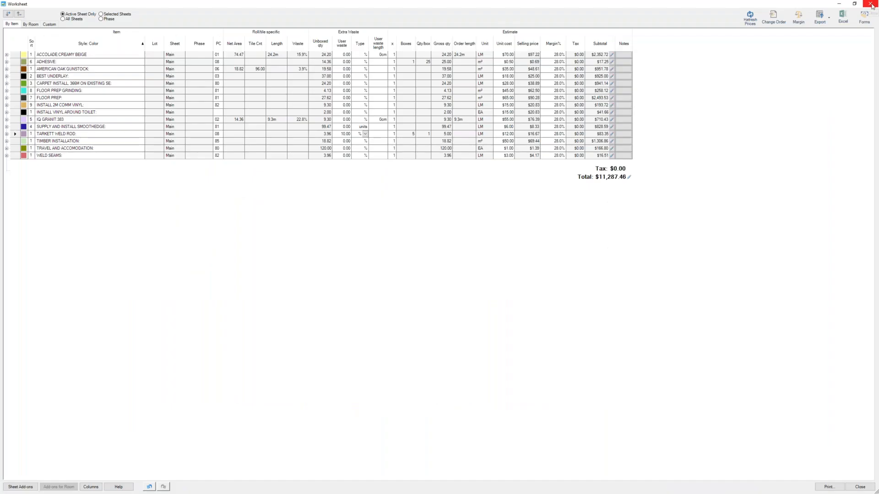
pyautogui.click(871, 4)
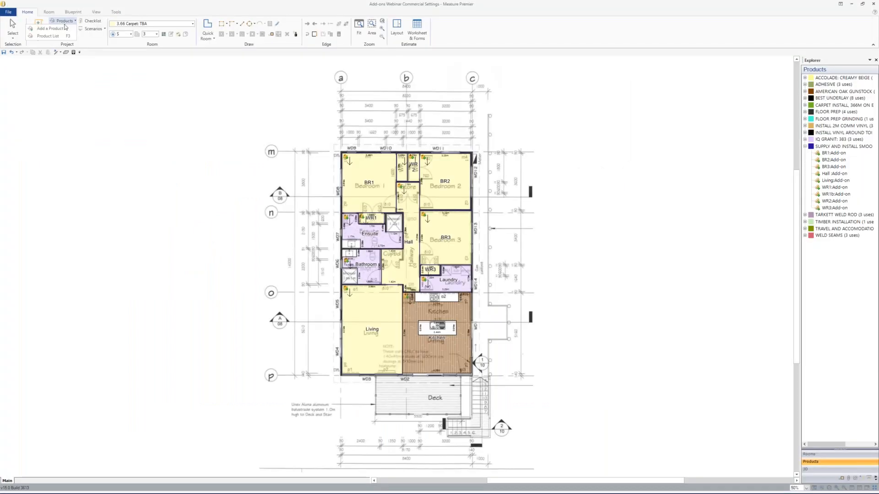
# Save the product list and project-level options as the default settings and close the list
pyautogui.click(53, 36)
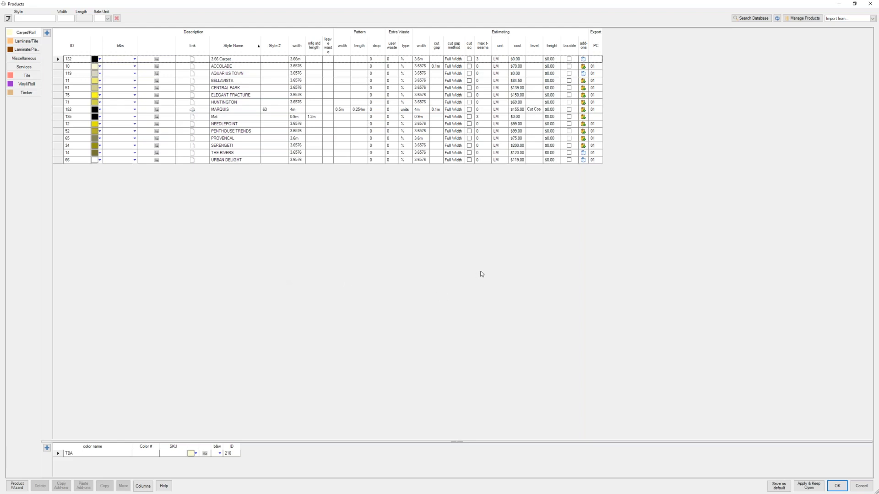
pyautogui.click(782, 487)
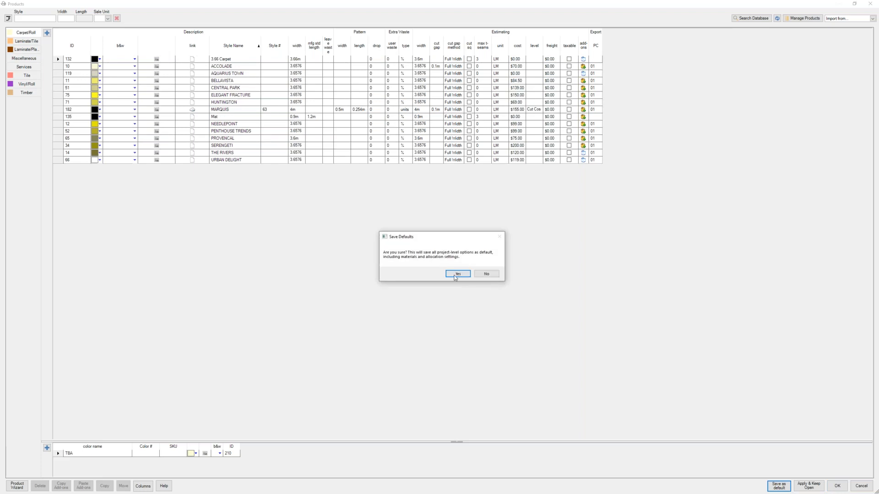
pyautogui.click(458, 274)
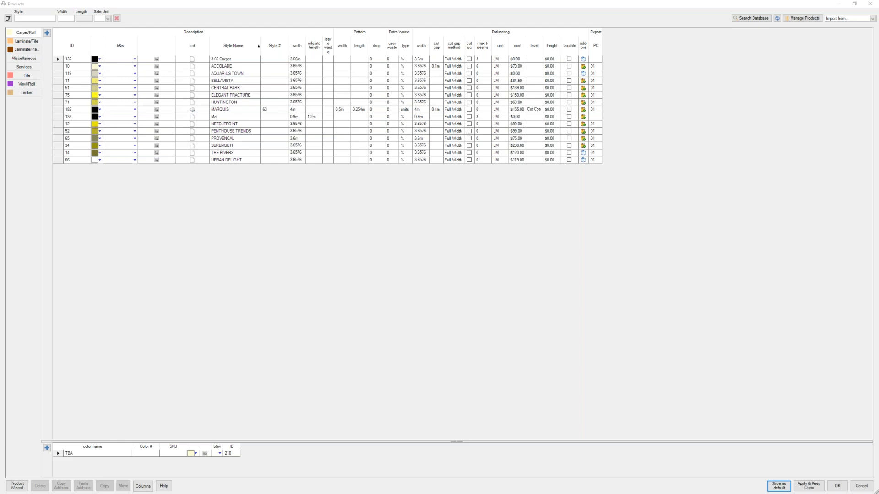
pyautogui.click(868, 489)
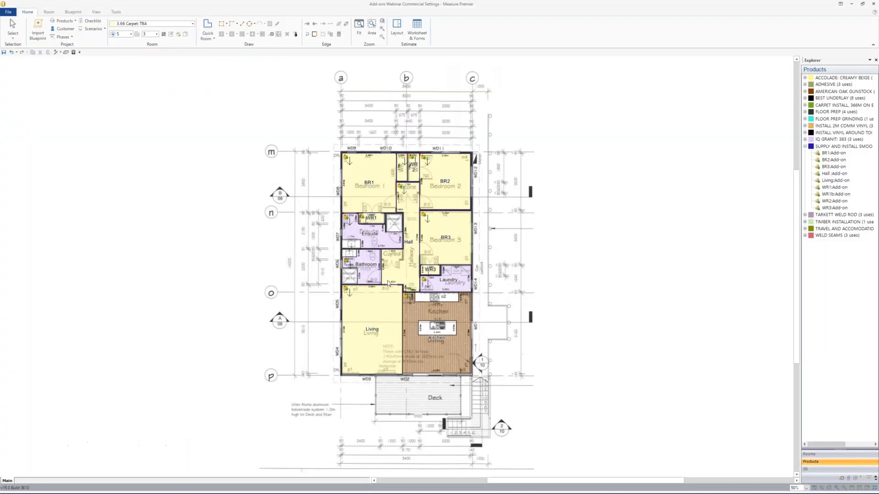
# Apply coving to the Bathroom for rooms and holes, without door or window transitions and with scrap pieces created
pyautogui.click(373, 271)
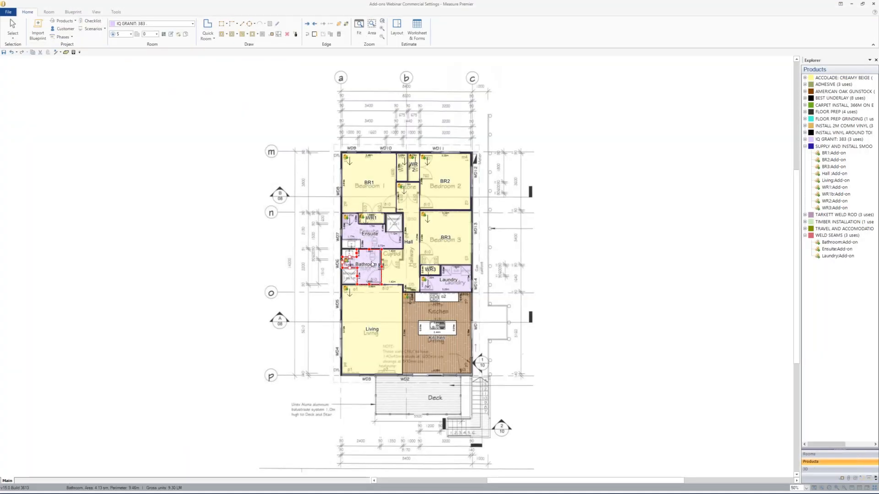
pyautogui.rightClick(372, 262)
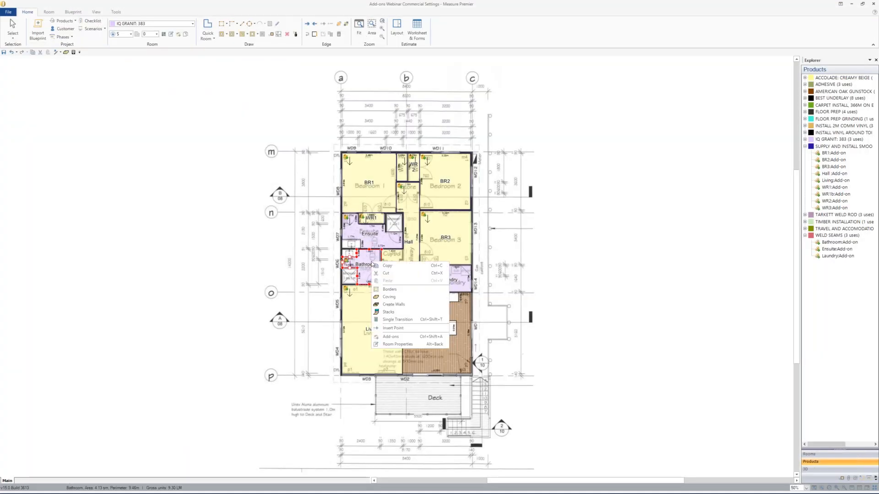
pyautogui.click(390, 297)
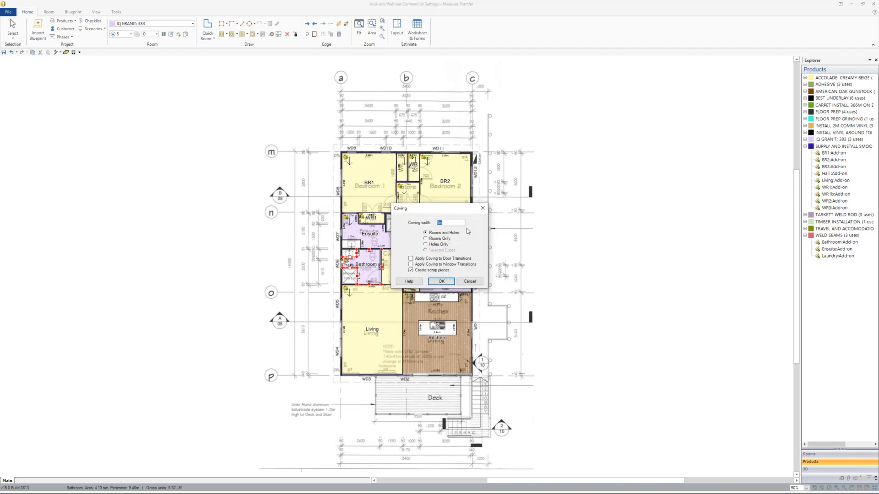
pyautogui.press('BackSpace')
pyautogui.click(448, 281)
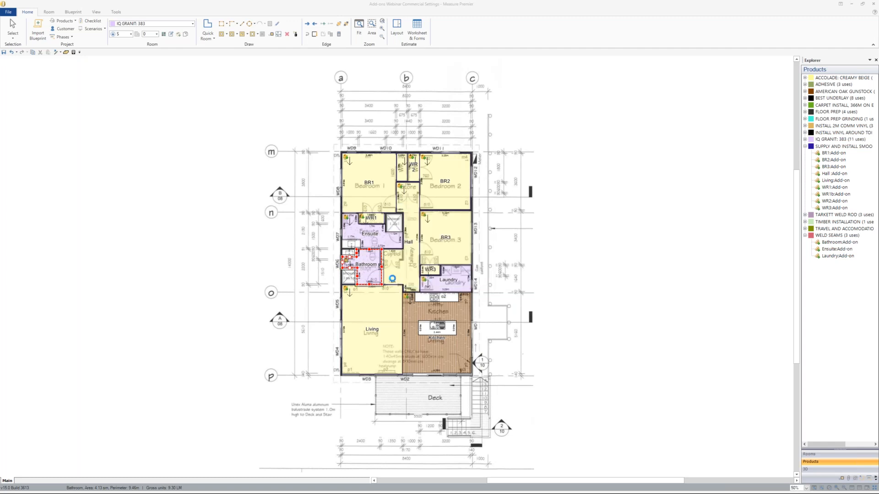
# Choose the TARKETT WELD ROD product as an add-on for the Bathroom
pyautogui.rightClick(366, 267)
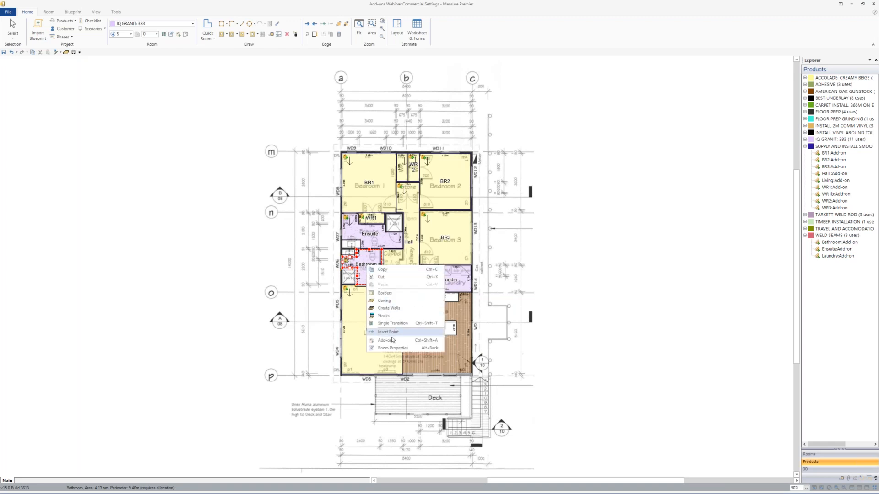
pyautogui.click(383, 341)
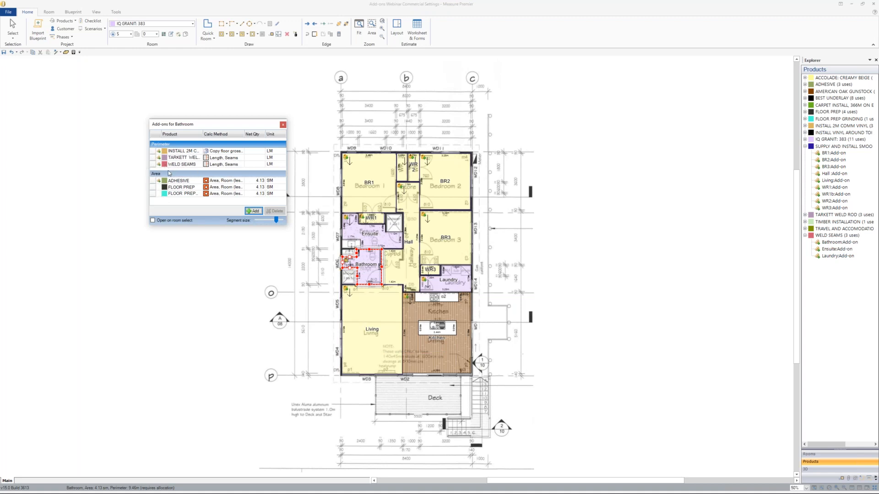
pyautogui.click(251, 212)
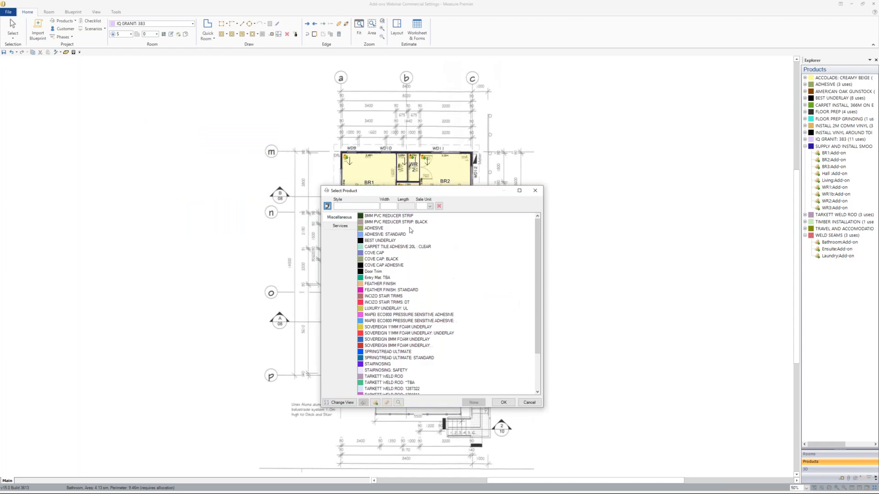
pyautogui.click(454, 309)
pyautogui.scroll(-3, 457, 311)
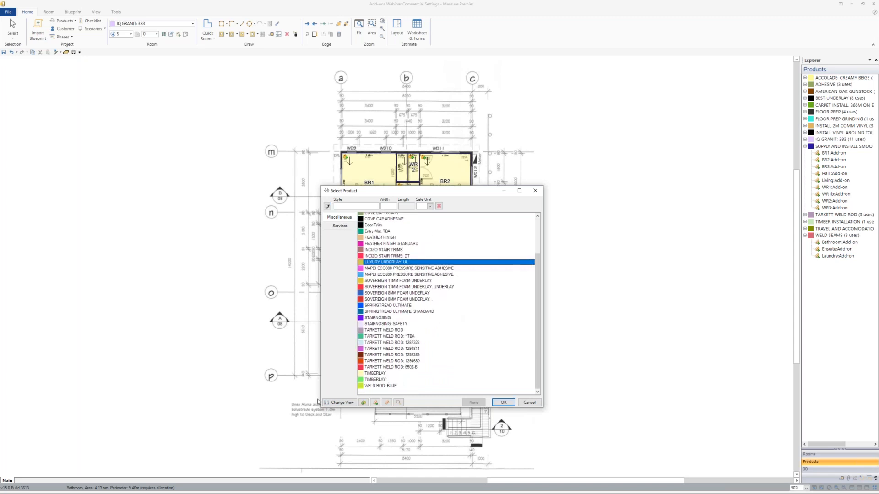
pyautogui.click(376, 331)
pyautogui.doubleClick(377, 331)
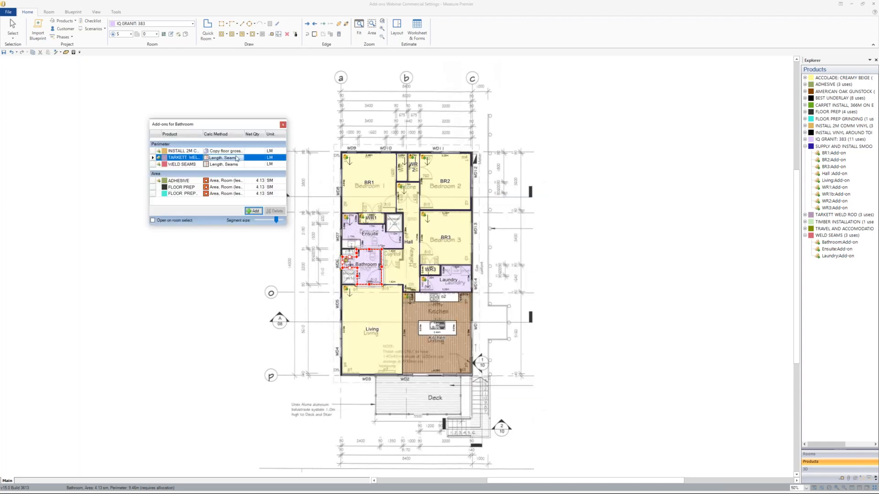
# Set the calculation method of the Bathroom's TARKETT WELD ROD add-on to Coving corner weld seams and close the add-ons list
pyautogui.click(237, 158)
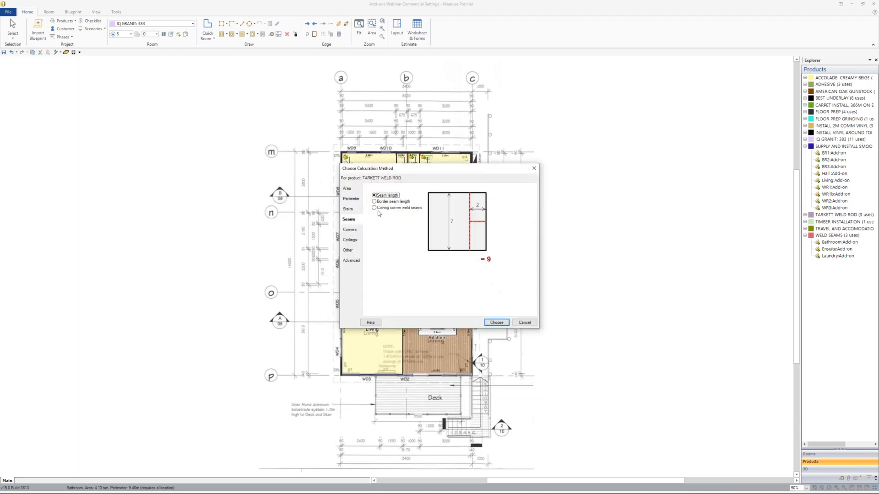
pyautogui.click(377, 209)
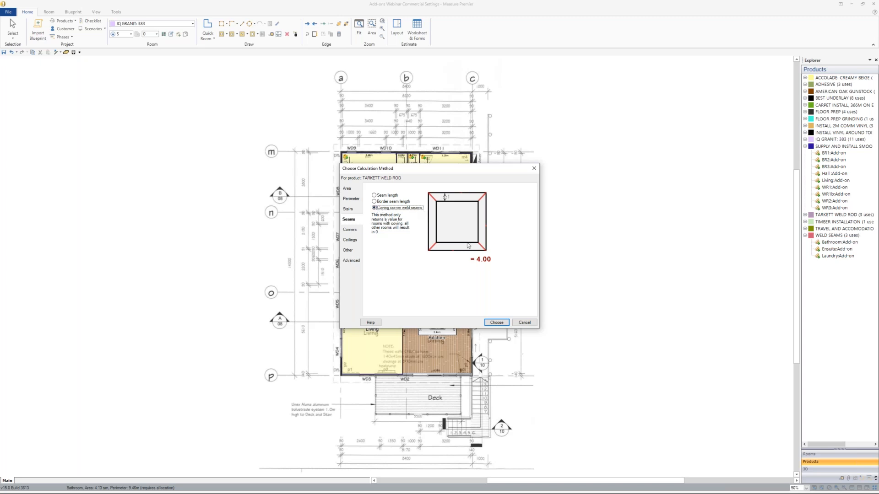
pyautogui.click(500, 323)
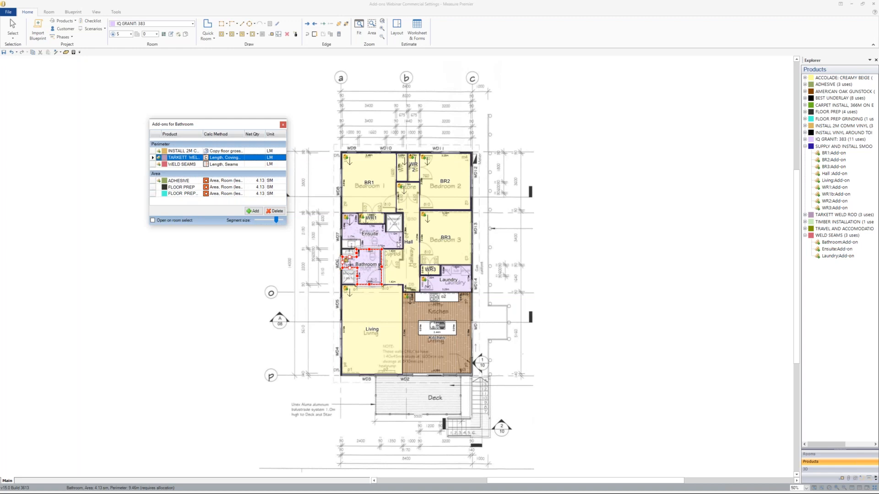
pyautogui.click(283, 125)
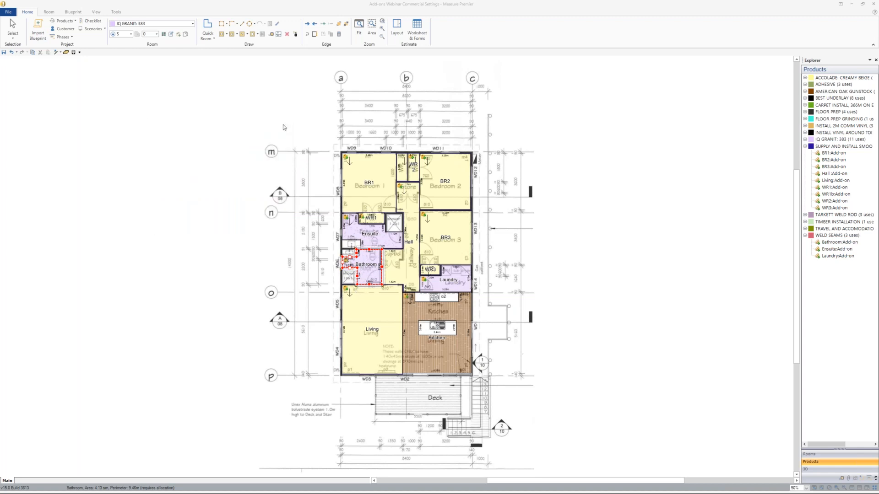